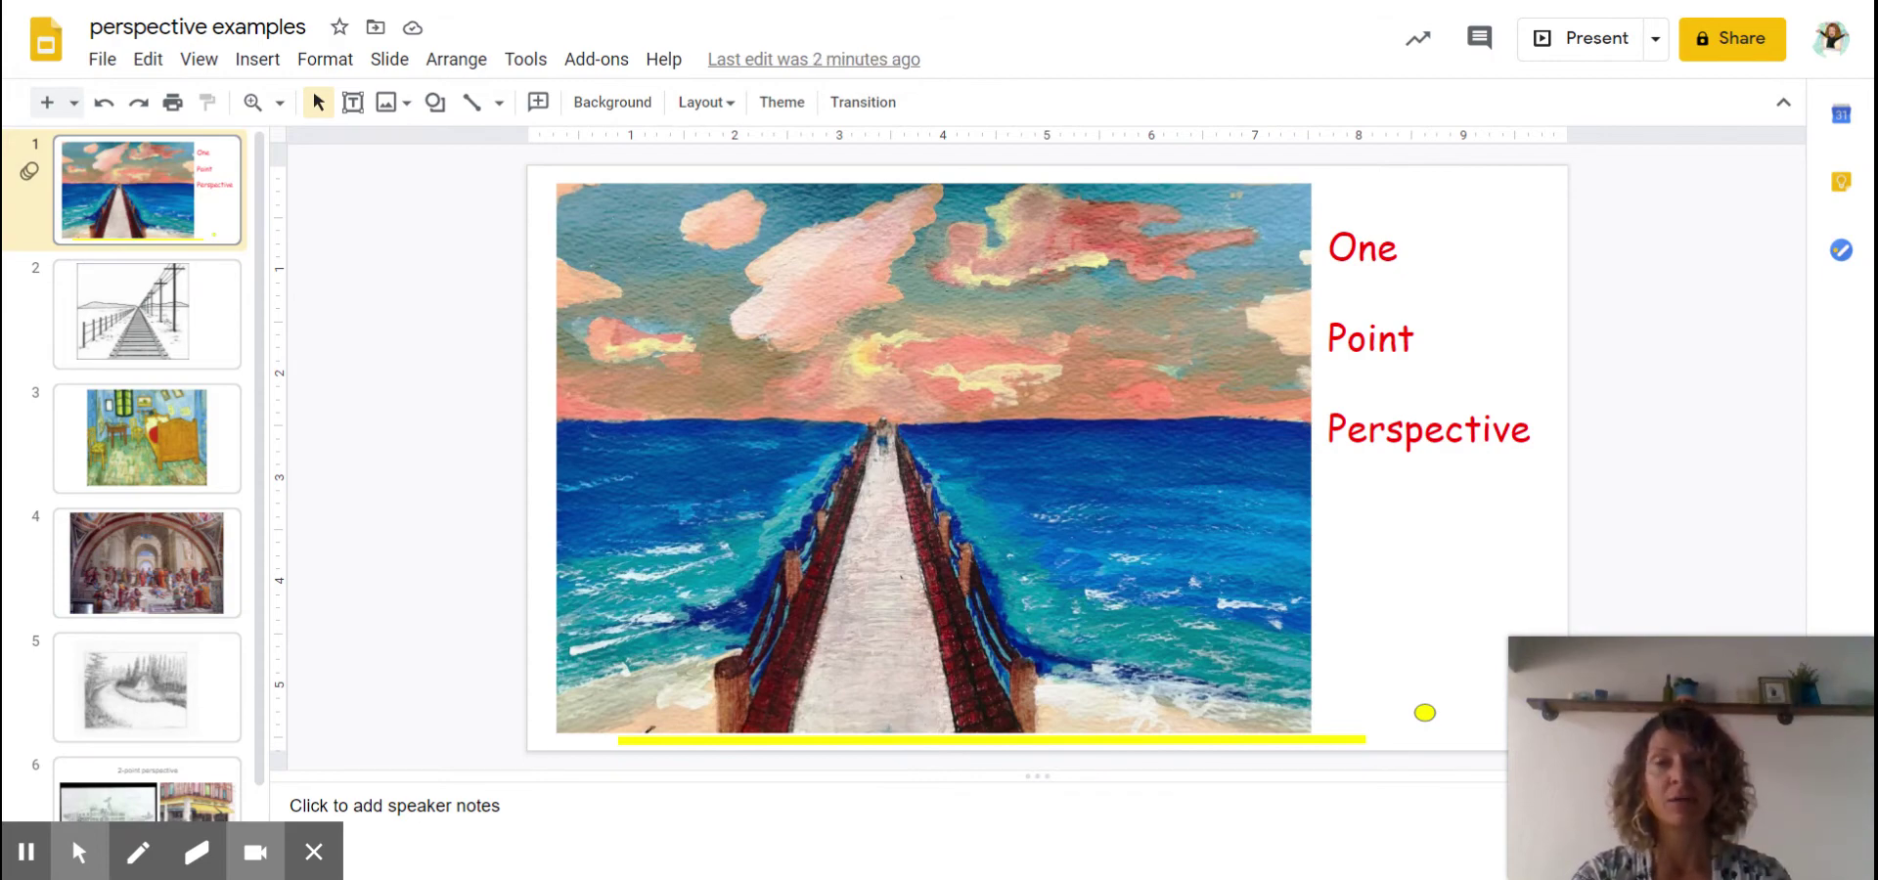
# Raise the yellow line onto the sea horizon and place the yellow dot where the pier vanishes
pyautogui.moveTo(893, 742); pyautogui.dragTo(819, 415)
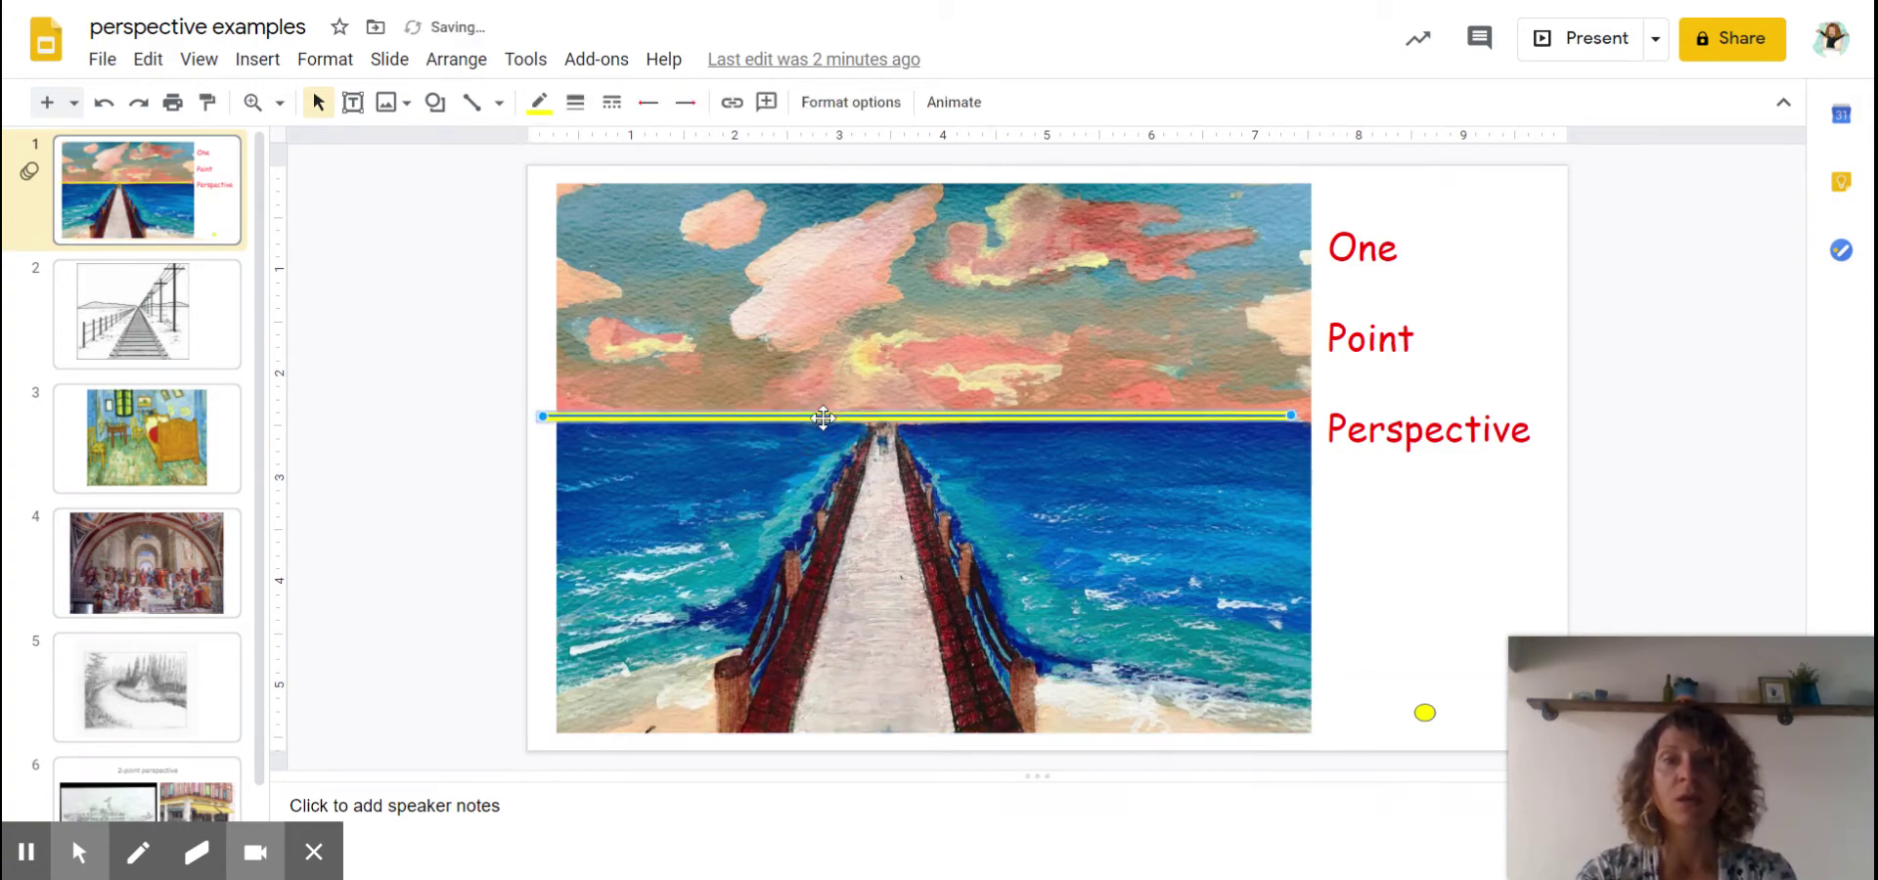
pyautogui.click(1362, 524)
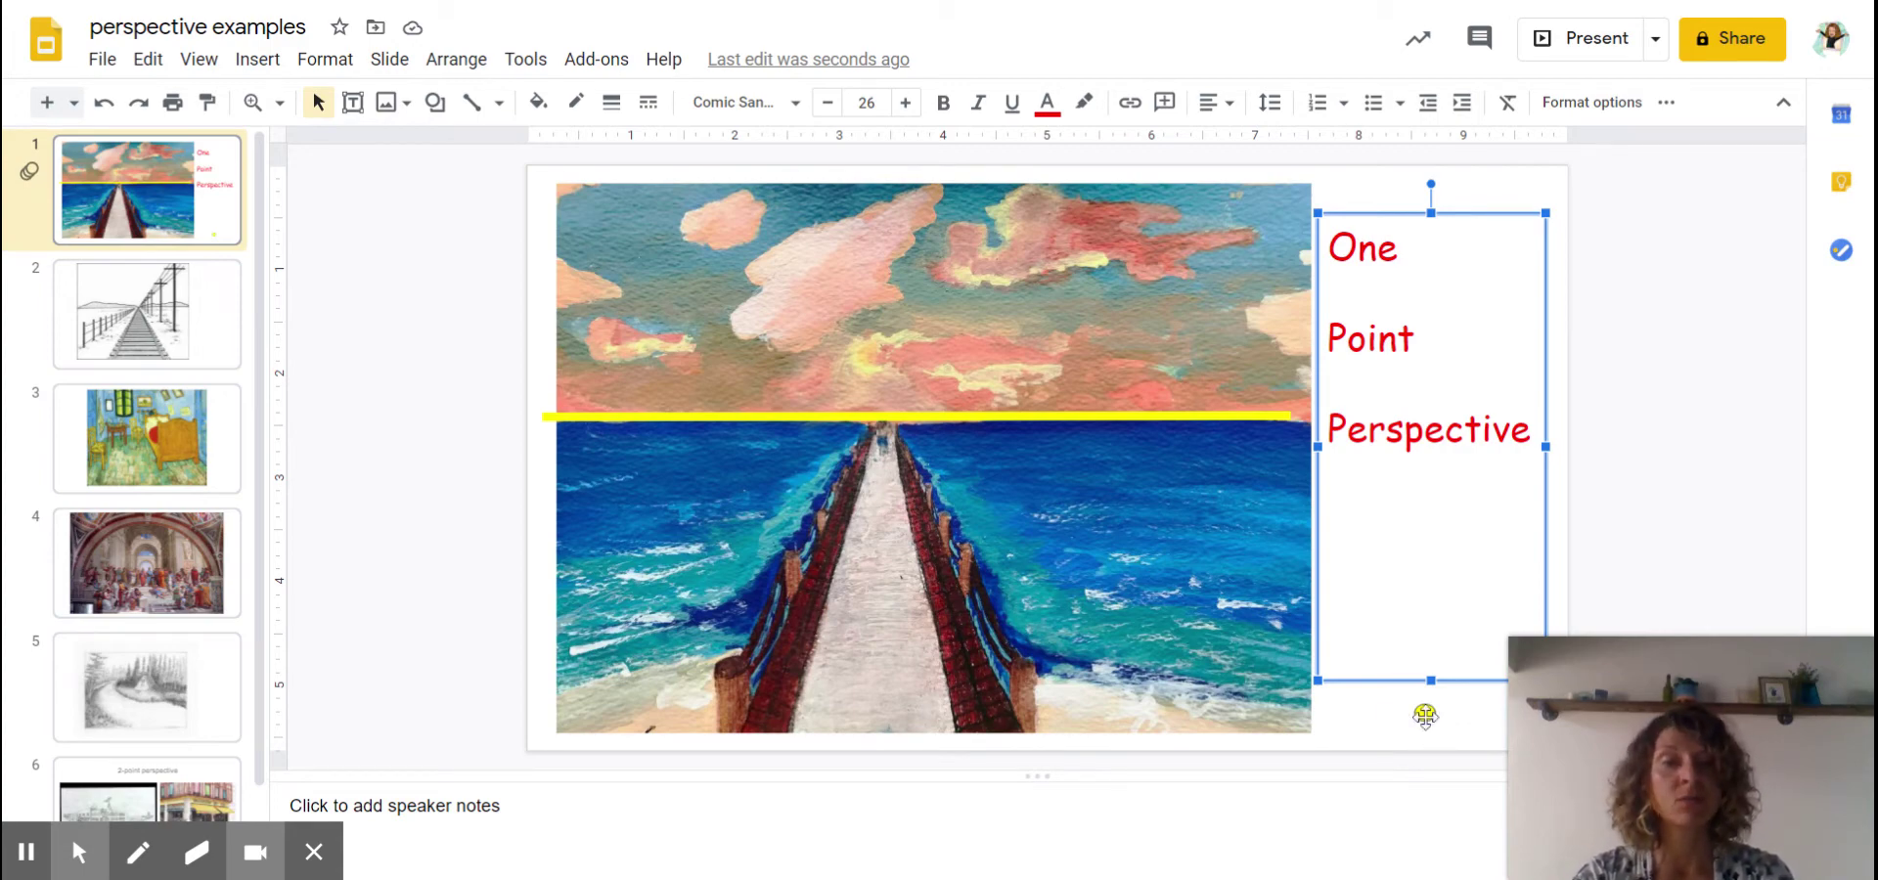
pyautogui.moveTo(1425, 716); pyautogui.dragTo(883, 415)
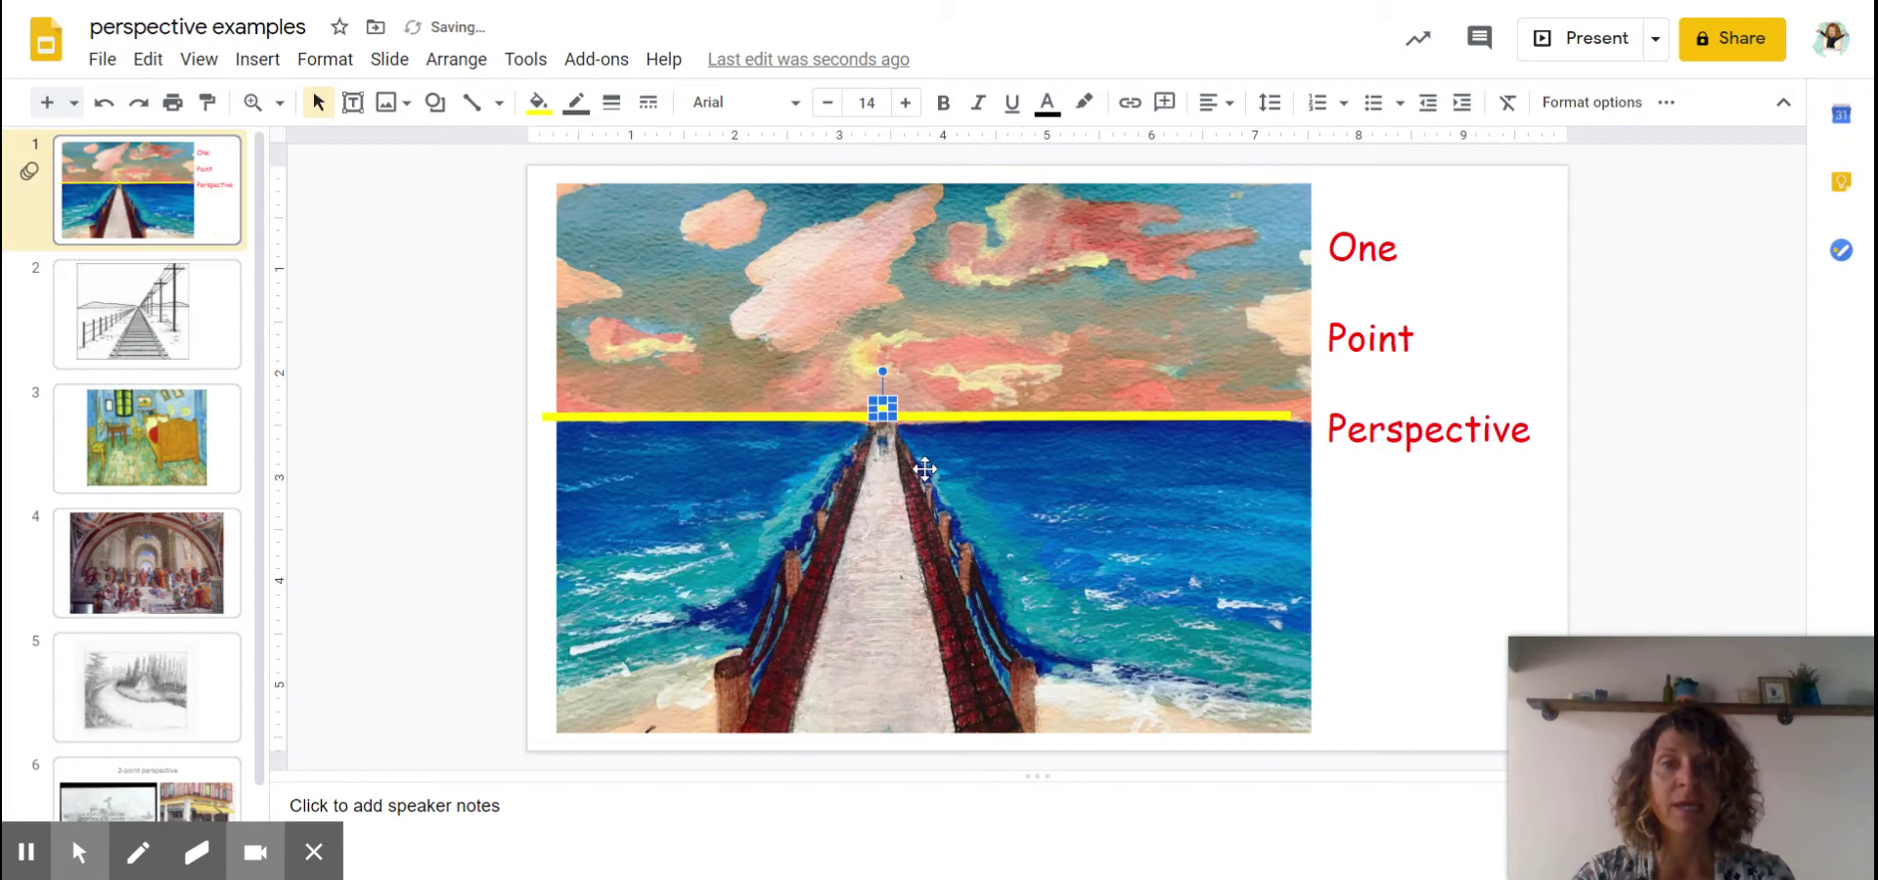
pyautogui.click(1642, 511)
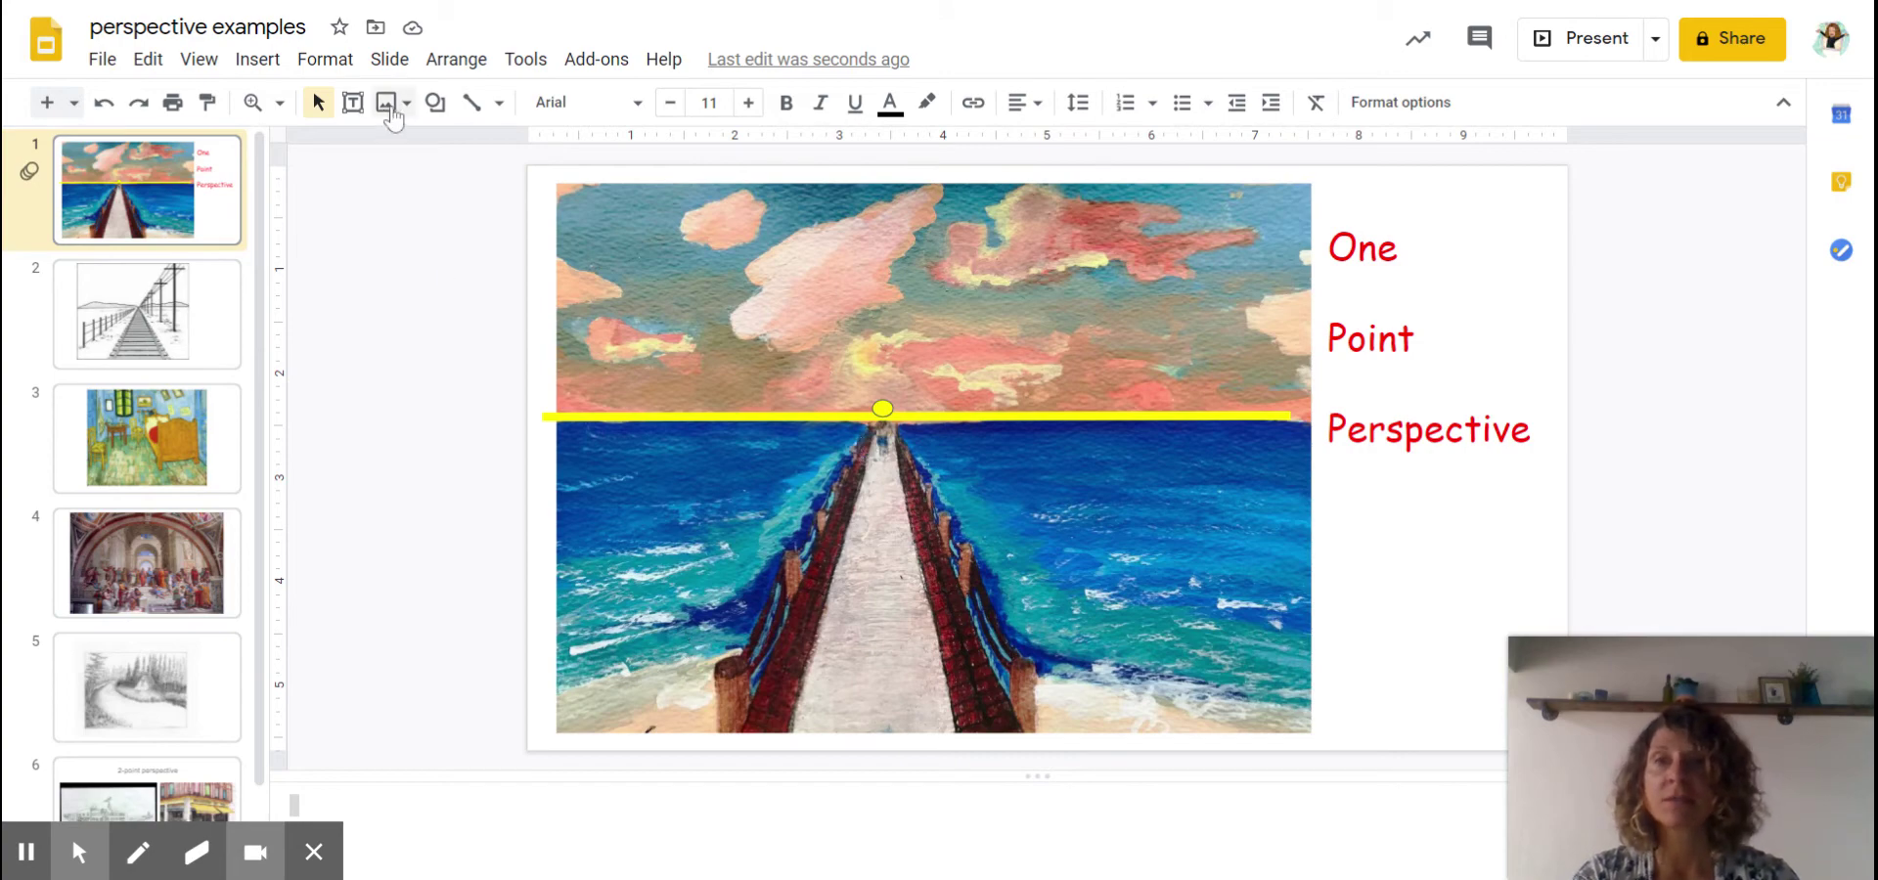
# Draw a grey line running up the pier to the vanishing point
pyautogui.click(473, 105)
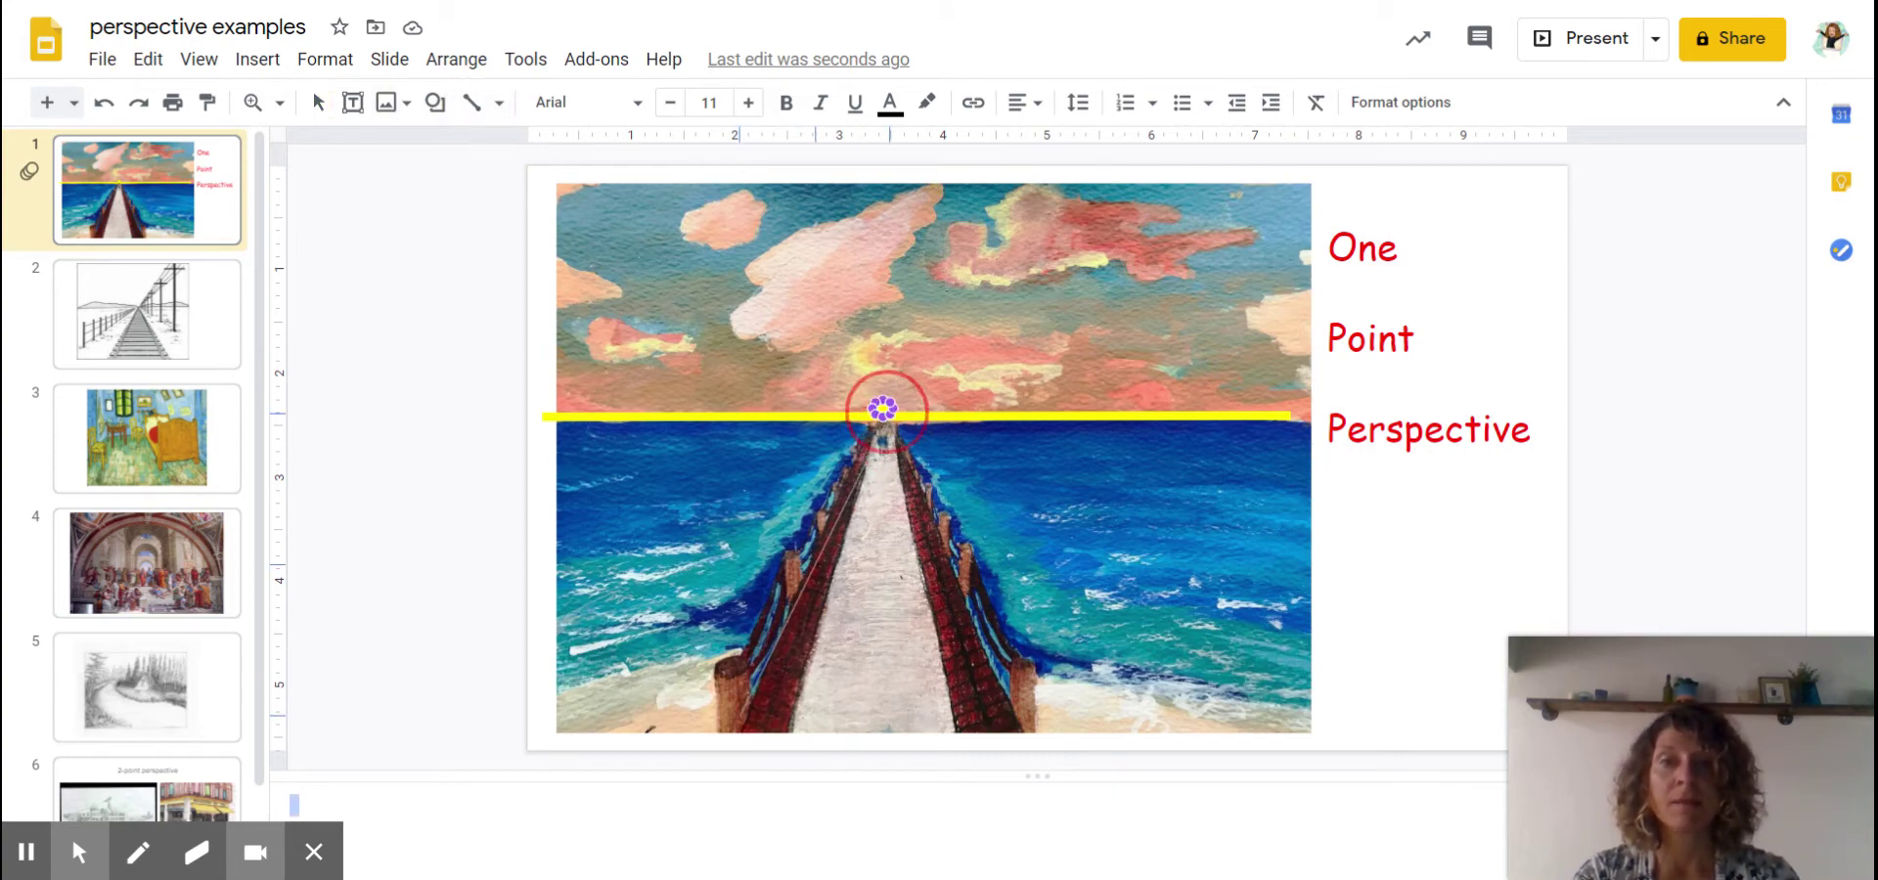
pyautogui.moveTo(882, 408); pyautogui.dragTo(888, 412)
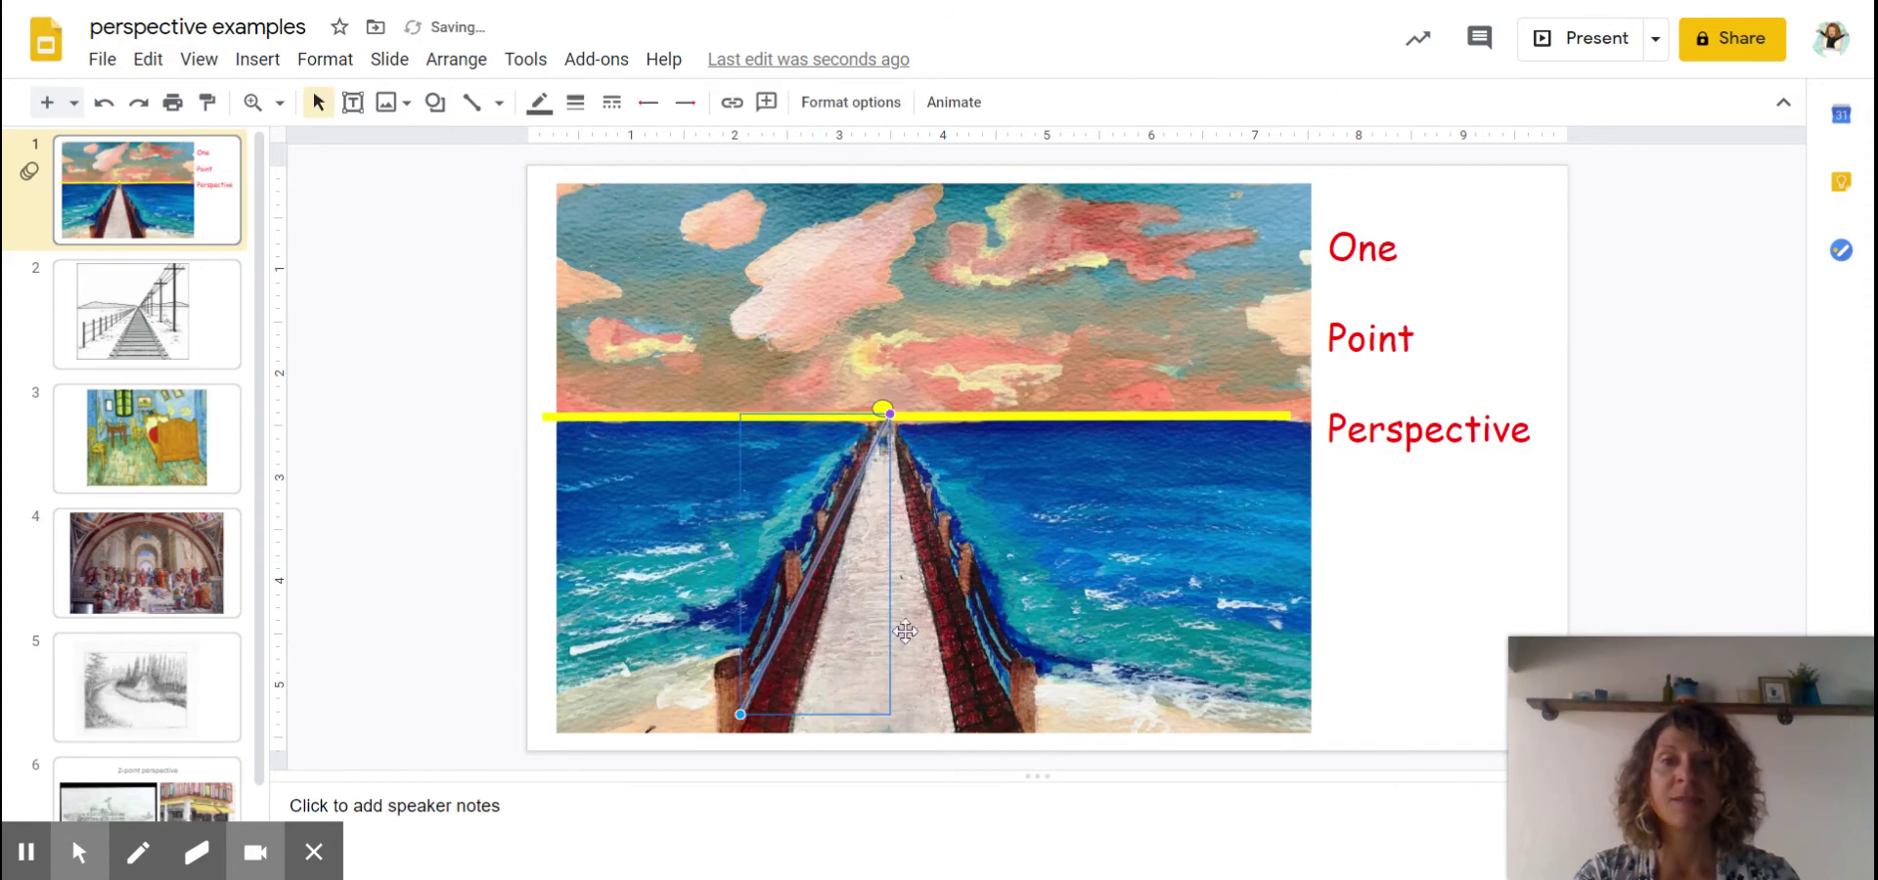
pyautogui.click(539, 103)
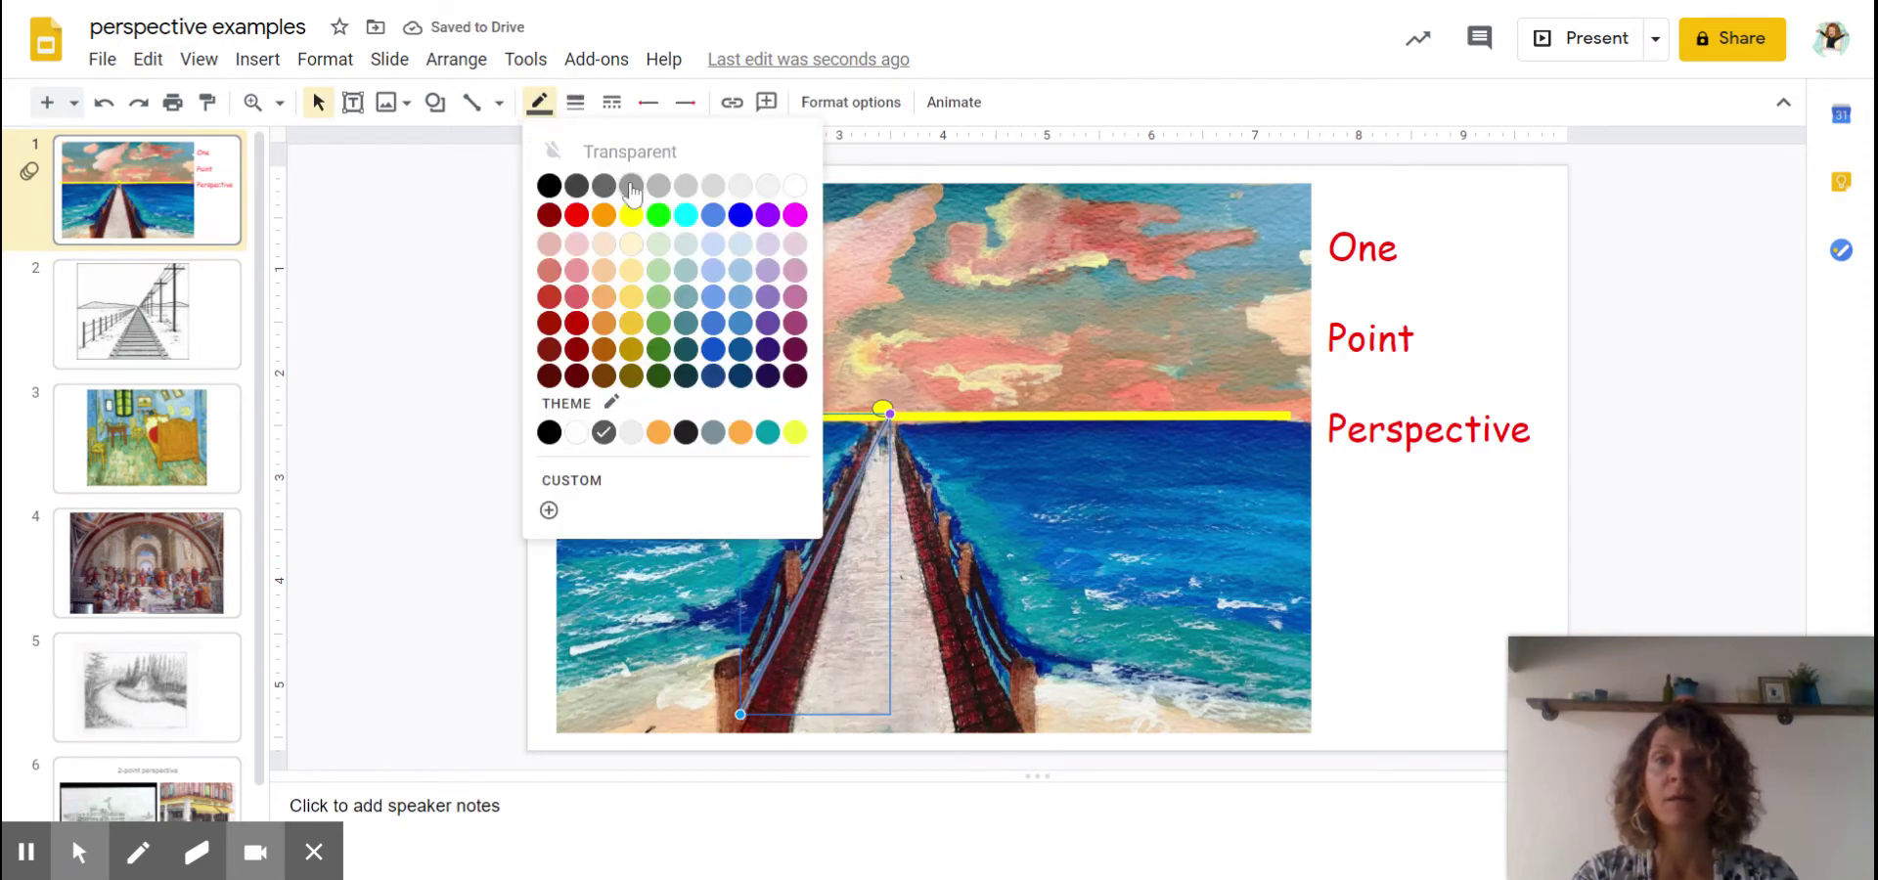
pyautogui.click(632, 189)
# Nudge the pier painting right and down, then discard a second converging line
pyautogui.click(1022, 720)
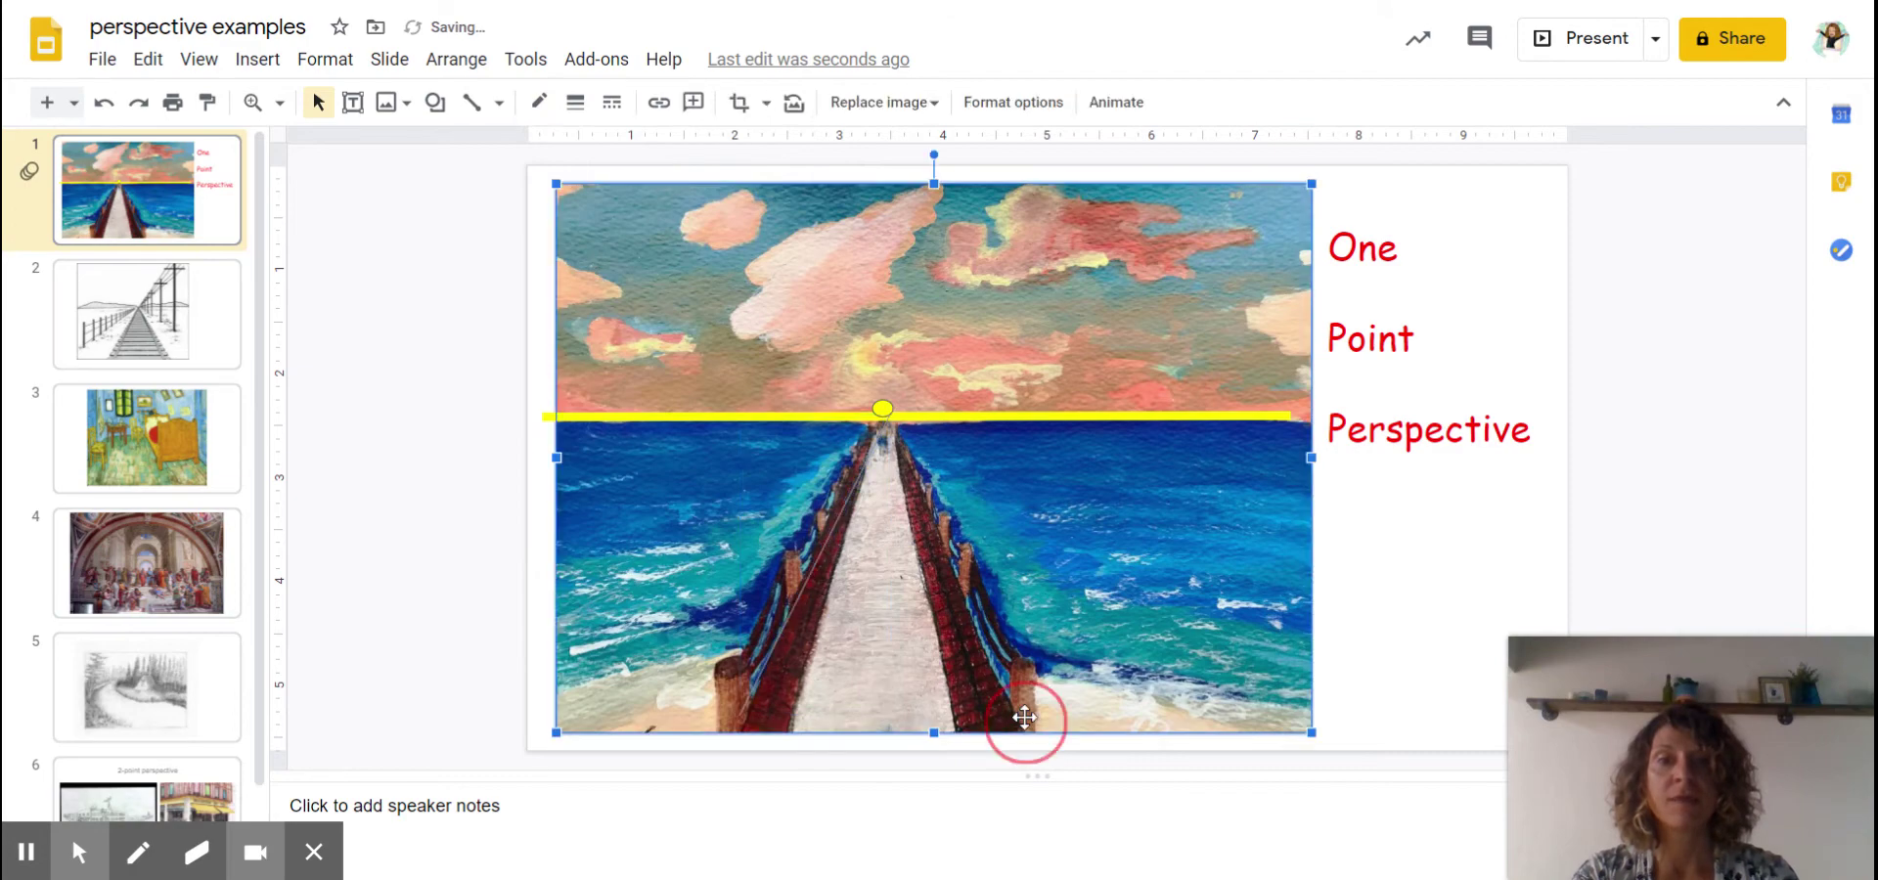
pyautogui.moveTo(1026, 724); pyautogui.dragTo(1042, 732)
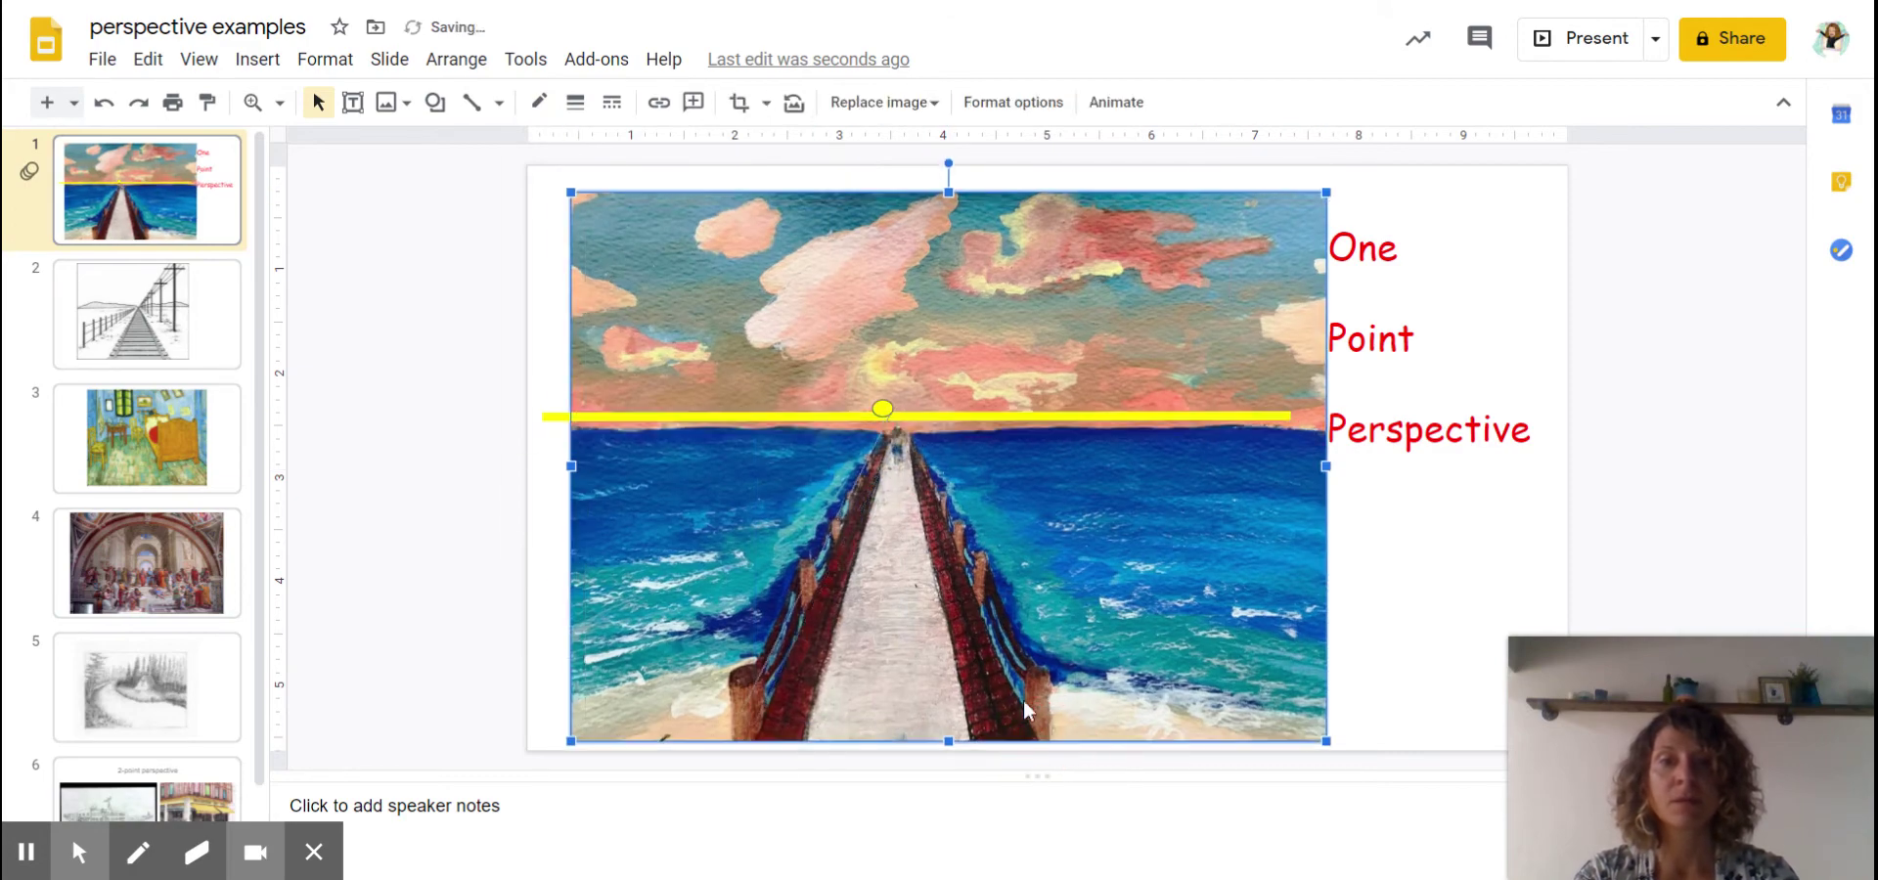
pyautogui.click(471, 101)
pyautogui.moveTo(1034, 731); pyautogui.dragTo(890, 421)
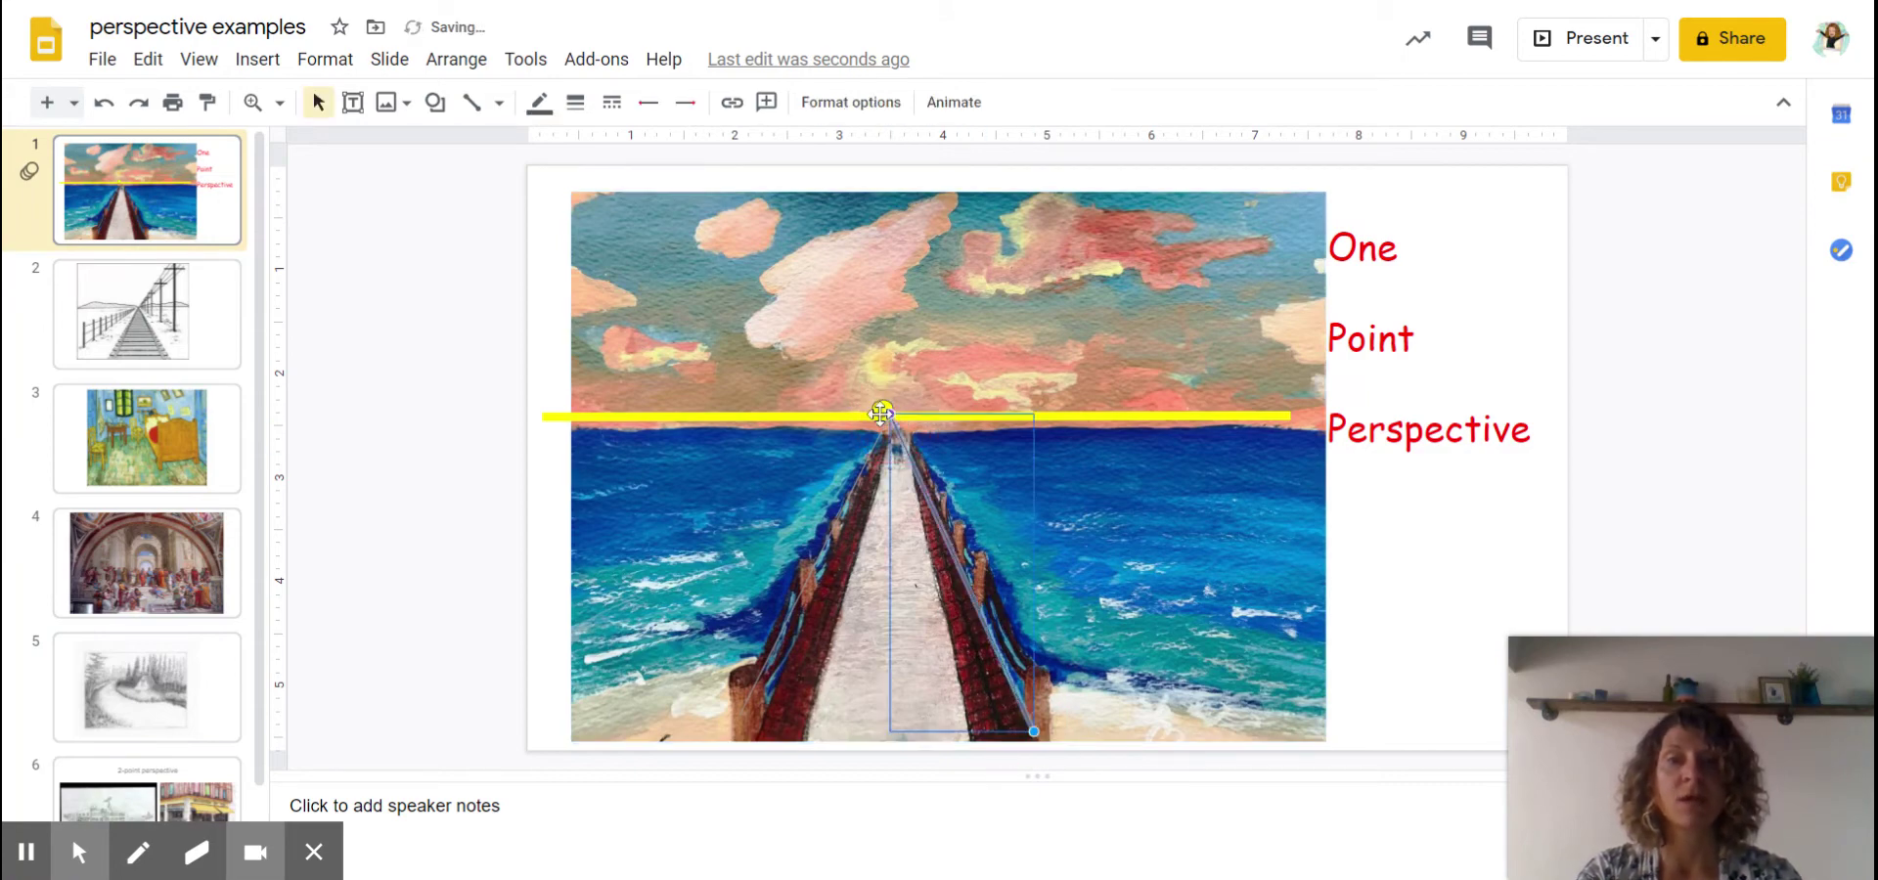
pyautogui.press('Delete')
pyautogui.click(888, 410)
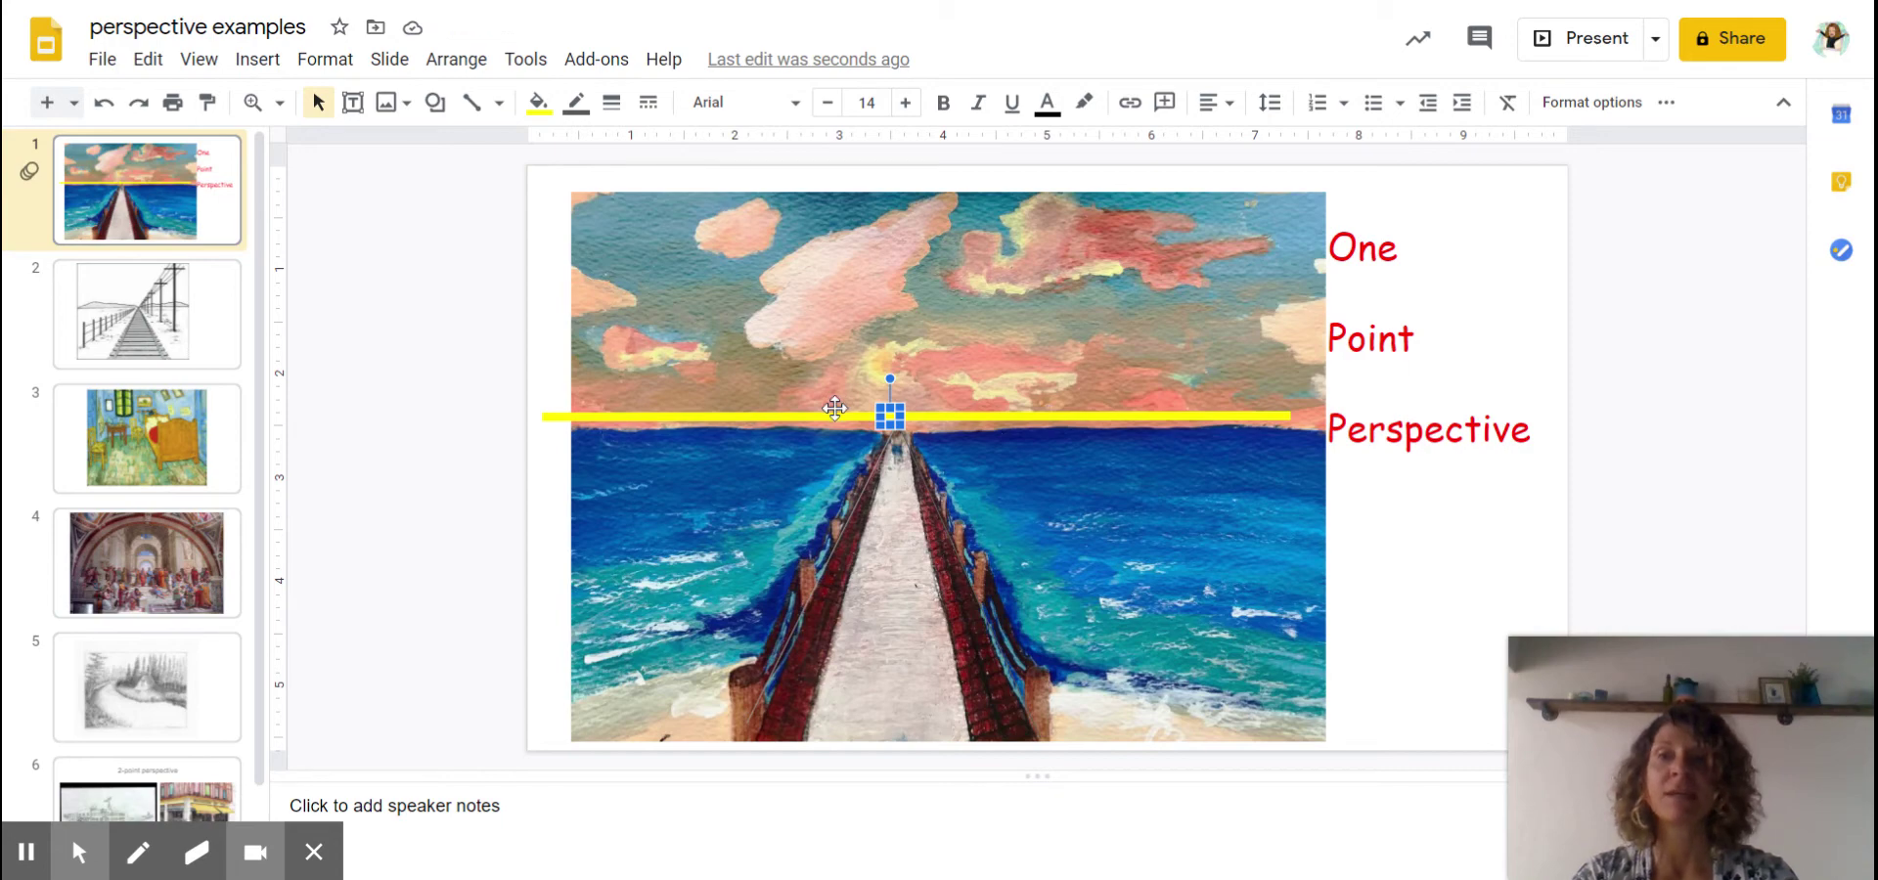
# On slide 2, draw a small oval circle where the railway rails converge
pyautogui.click(117, 313)
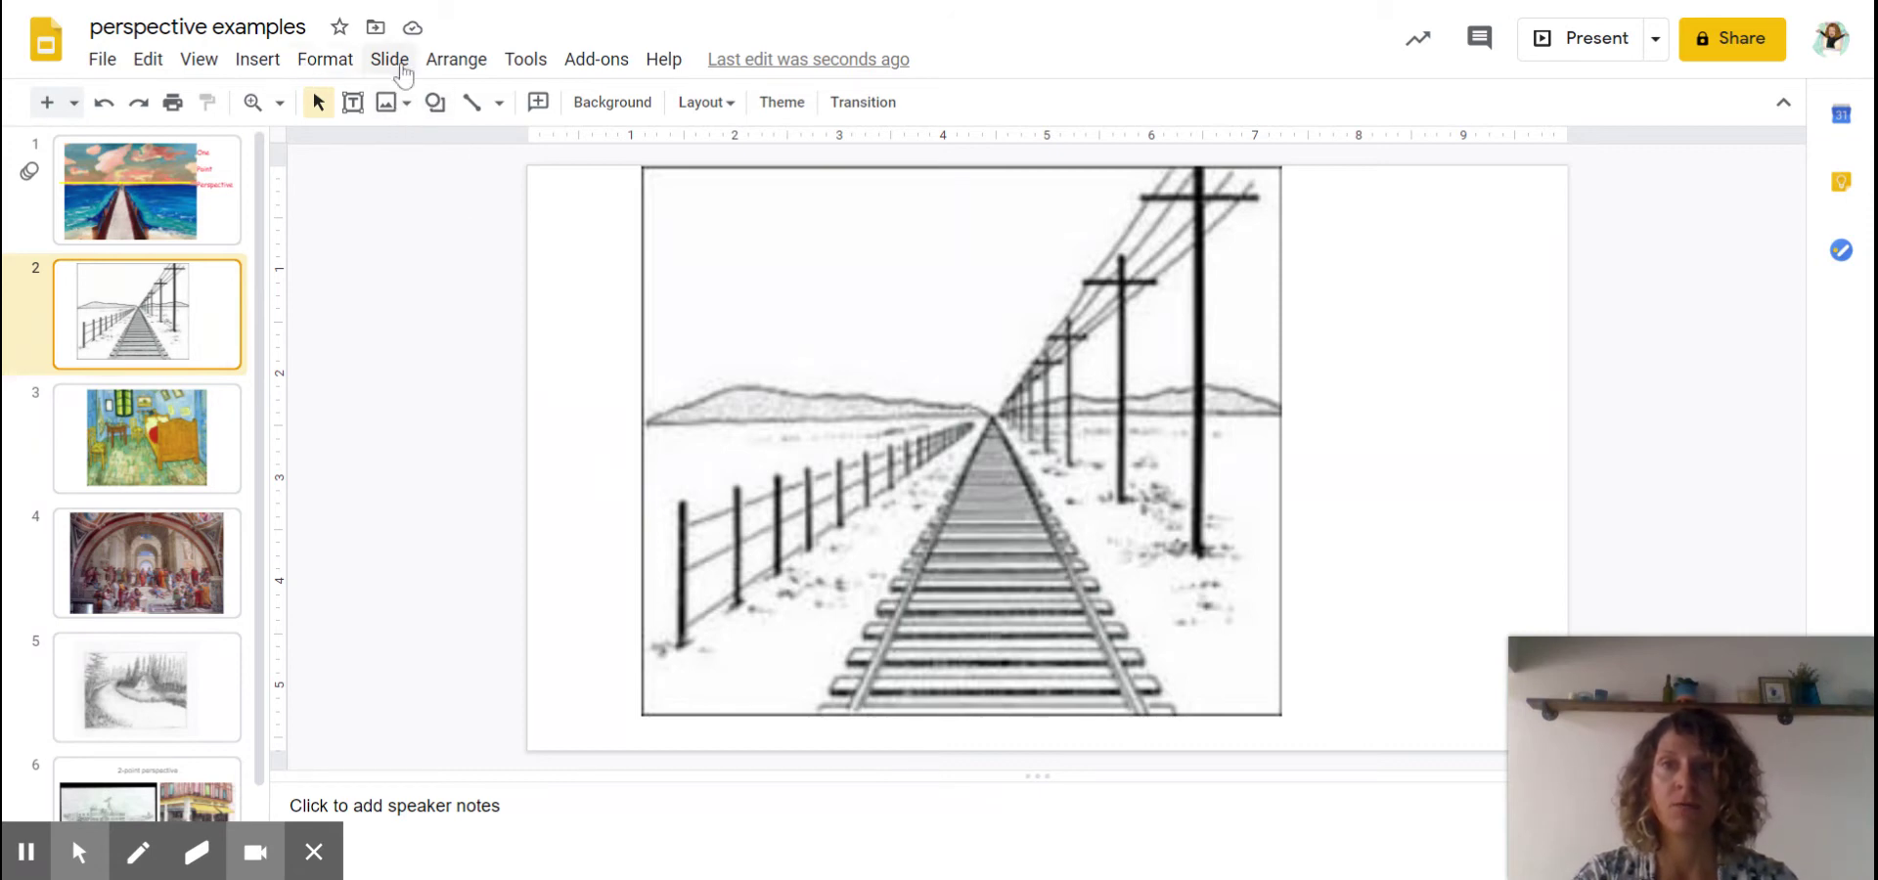
pyautogui.click(435, 103)
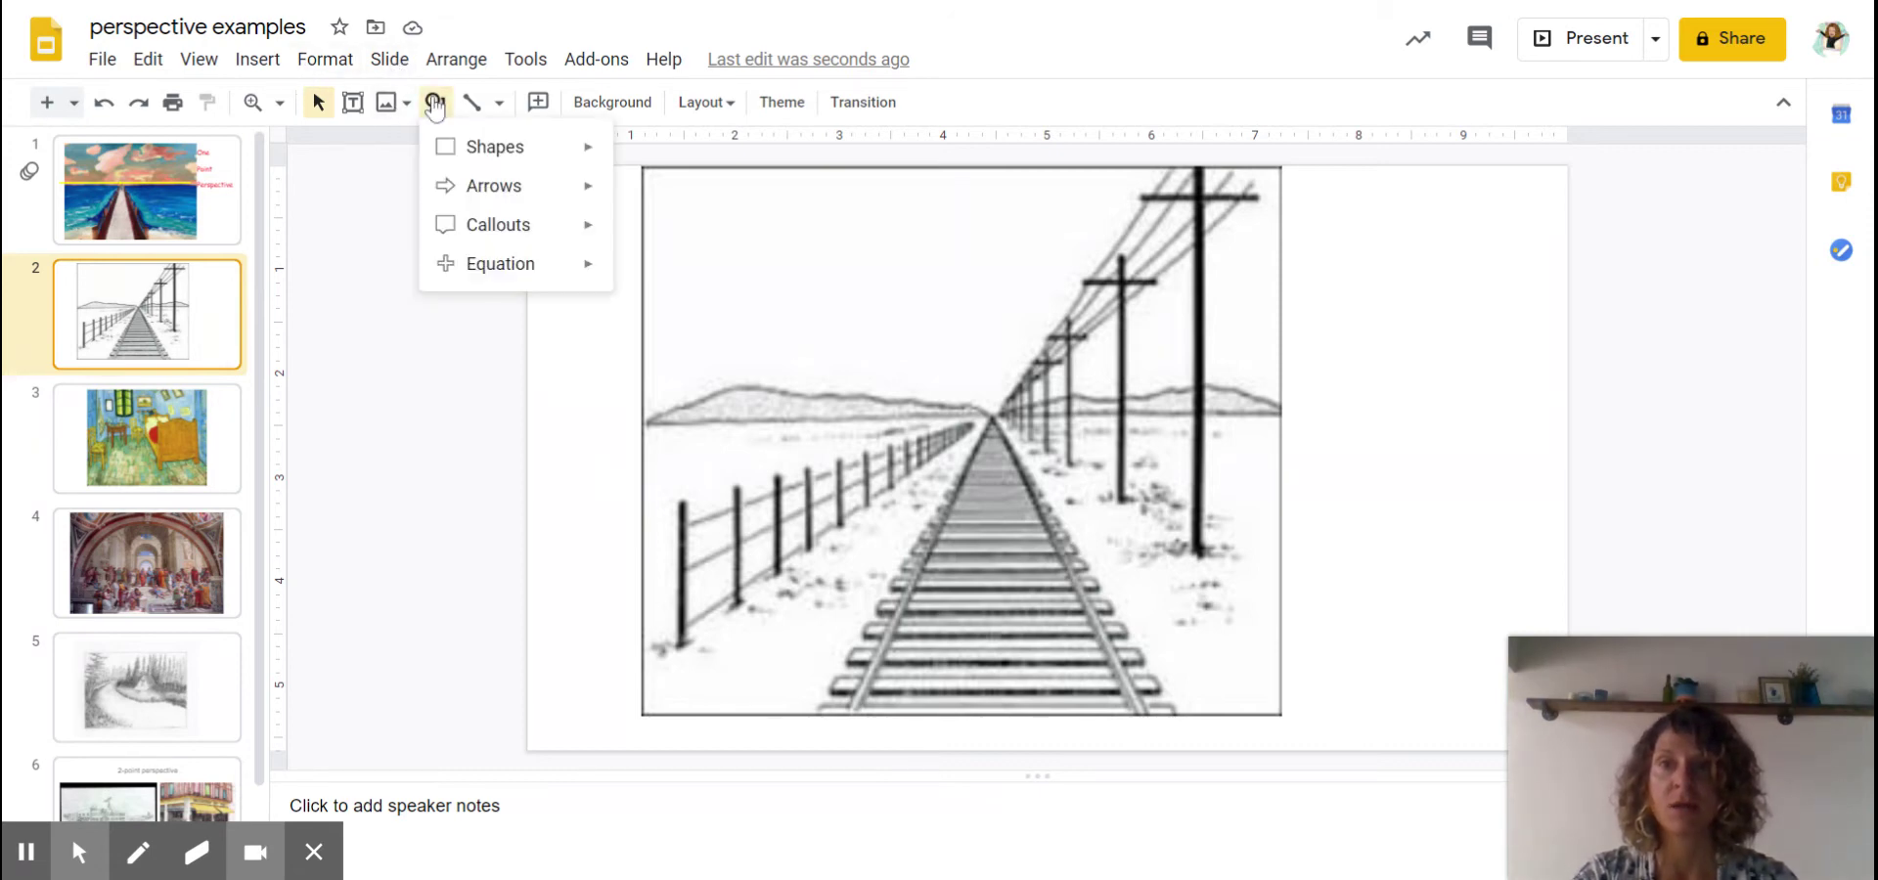
pyautogui.moveTo(494, 147)
pyautogui.click(636, 193)
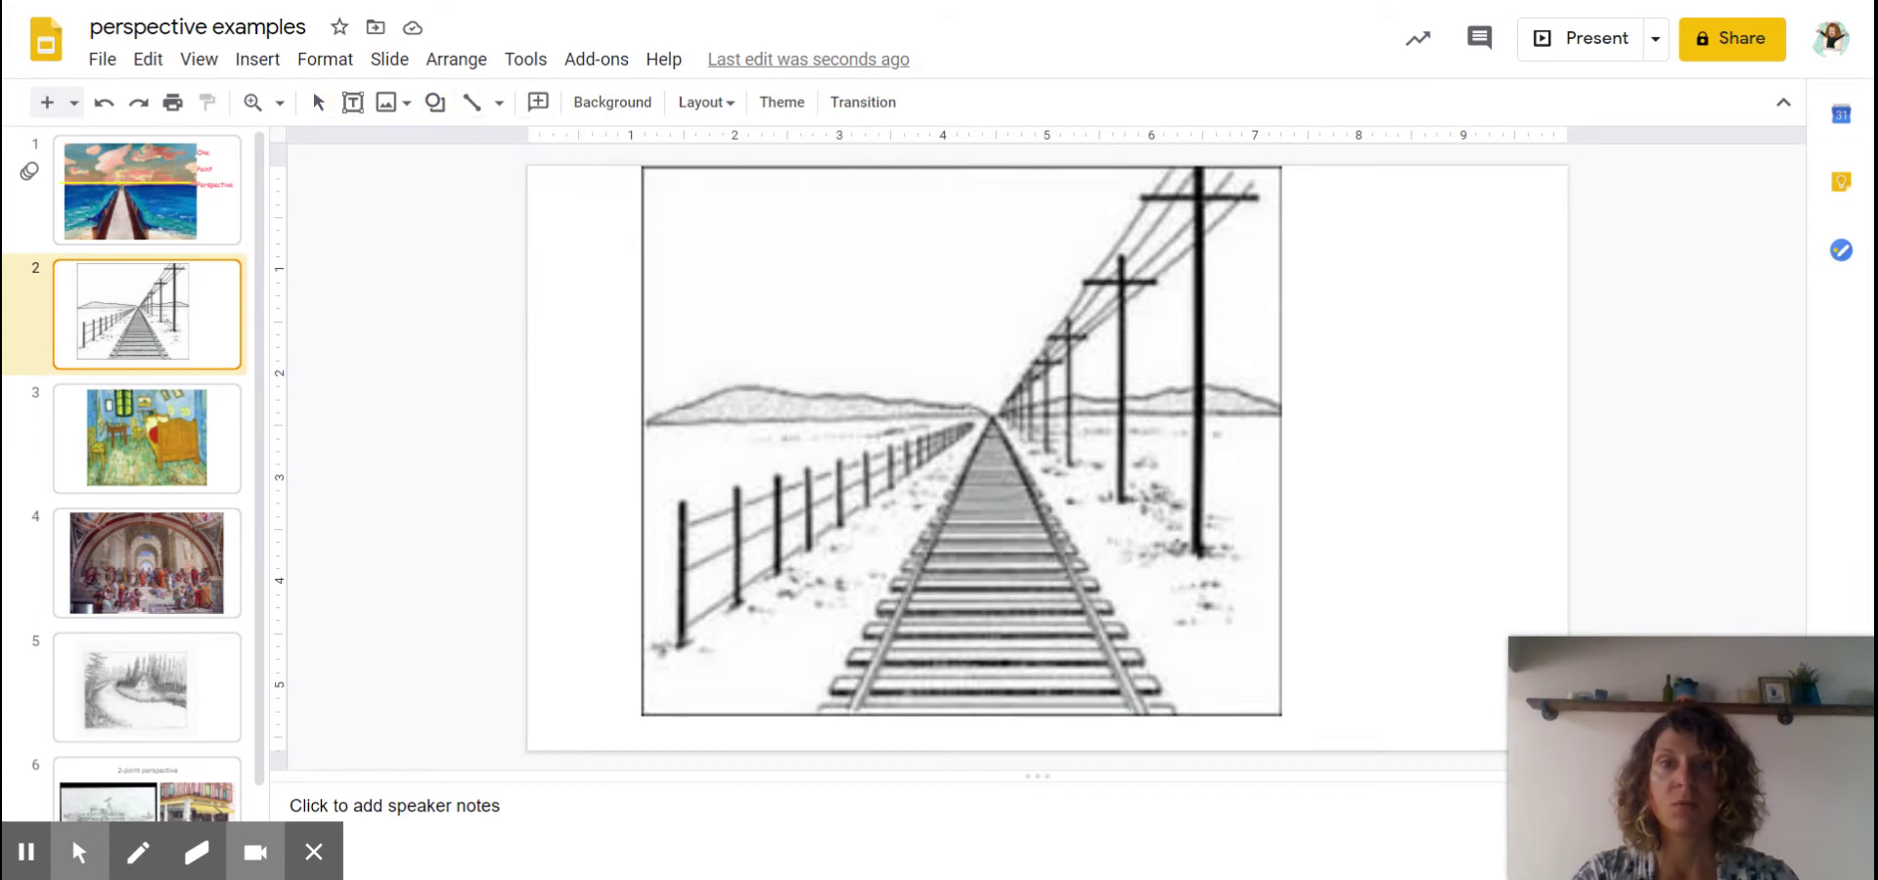
pyautogui.moveTo(983, 406); pyautogui.dragTo(1003, 428)
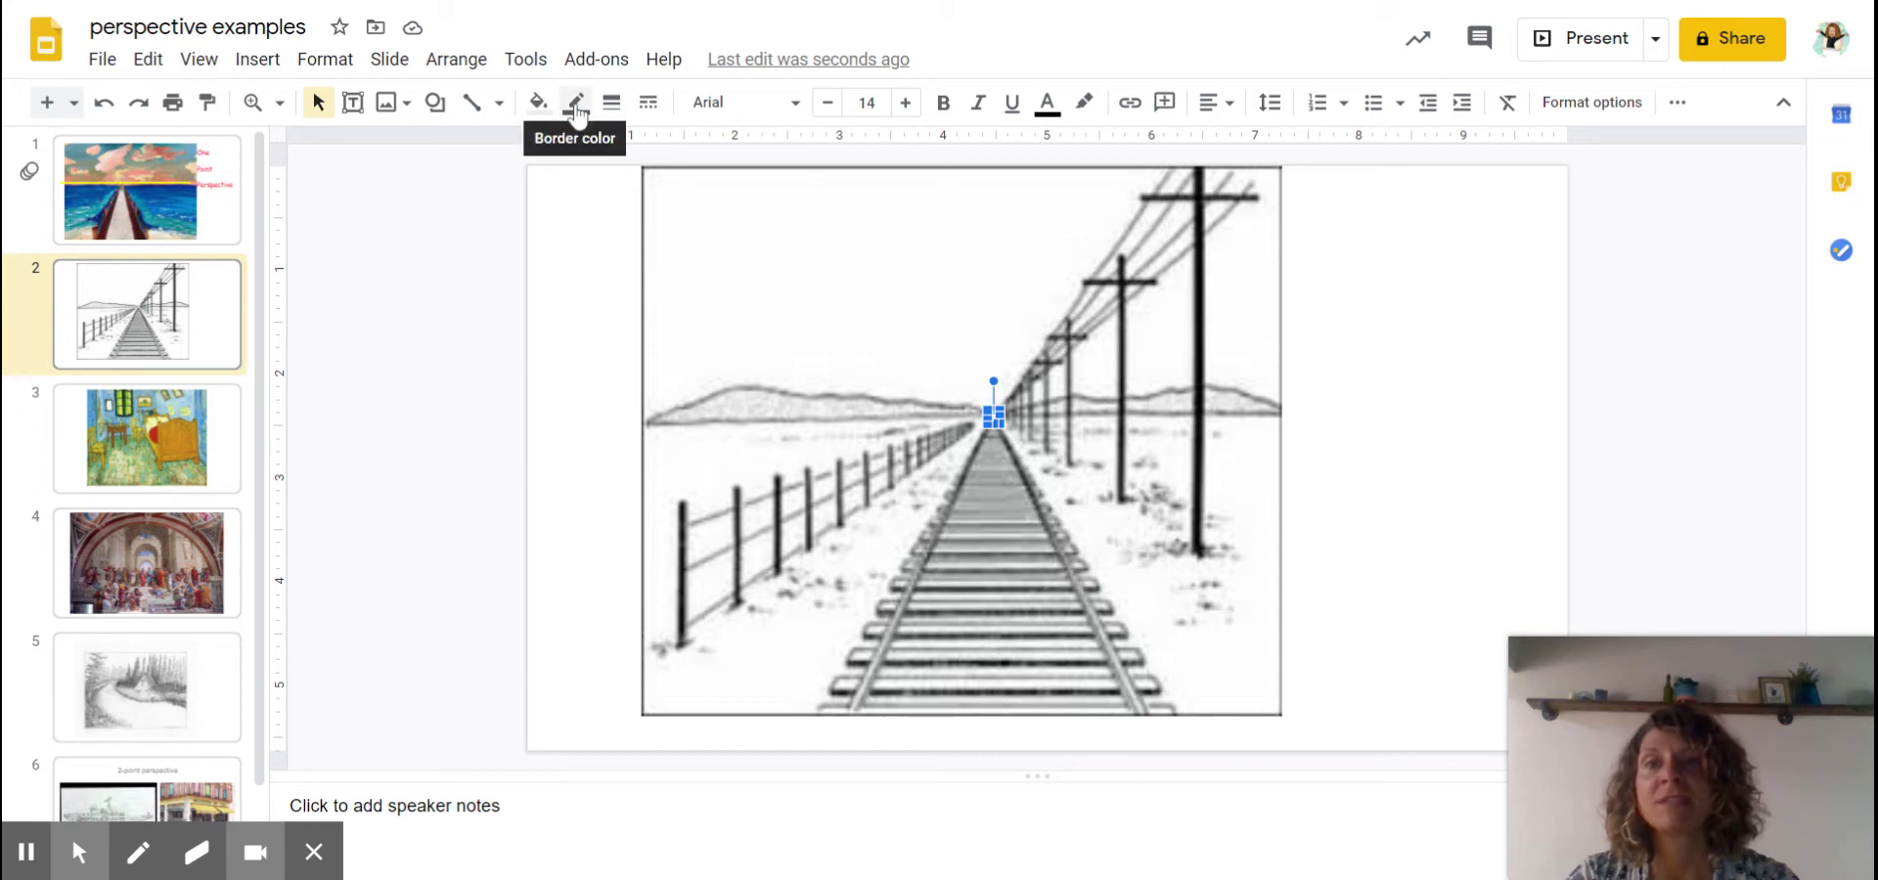
pyautogui.click(474, 110)
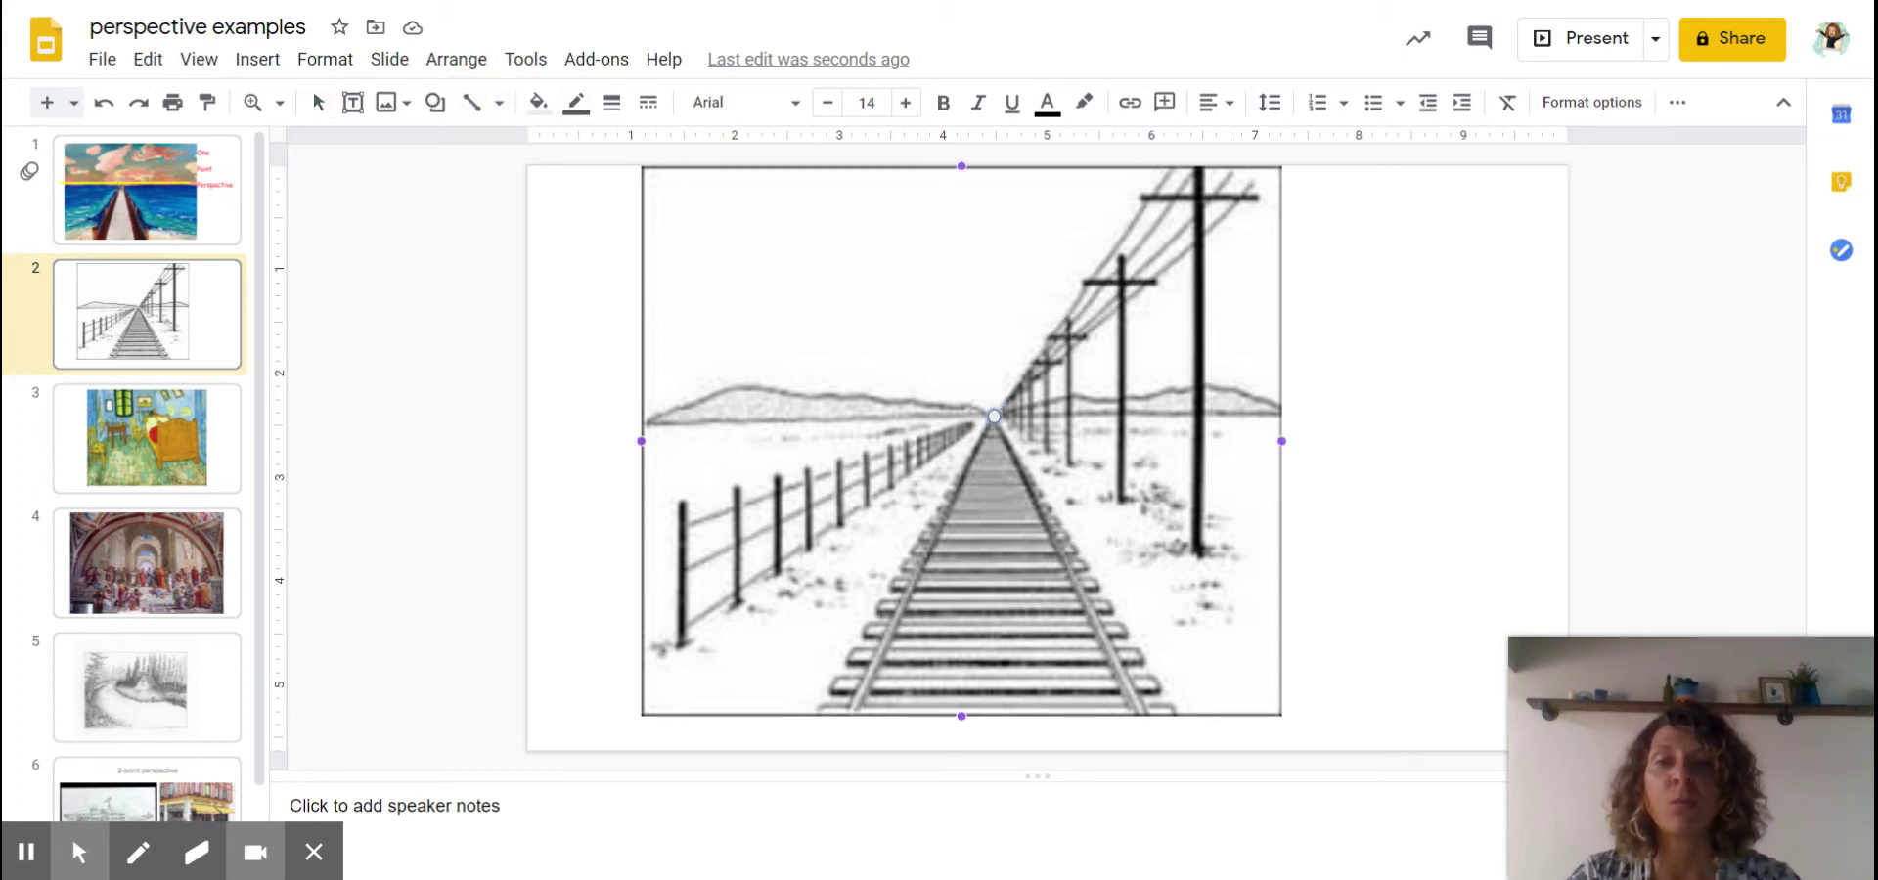
pyautogui.moveTo(698, 624)
pyautogui.mouseDown()
pyautogui.moveTo(734, 466)
pyautogui.moveTo(722, 476)
pyautogui.mouseUp()
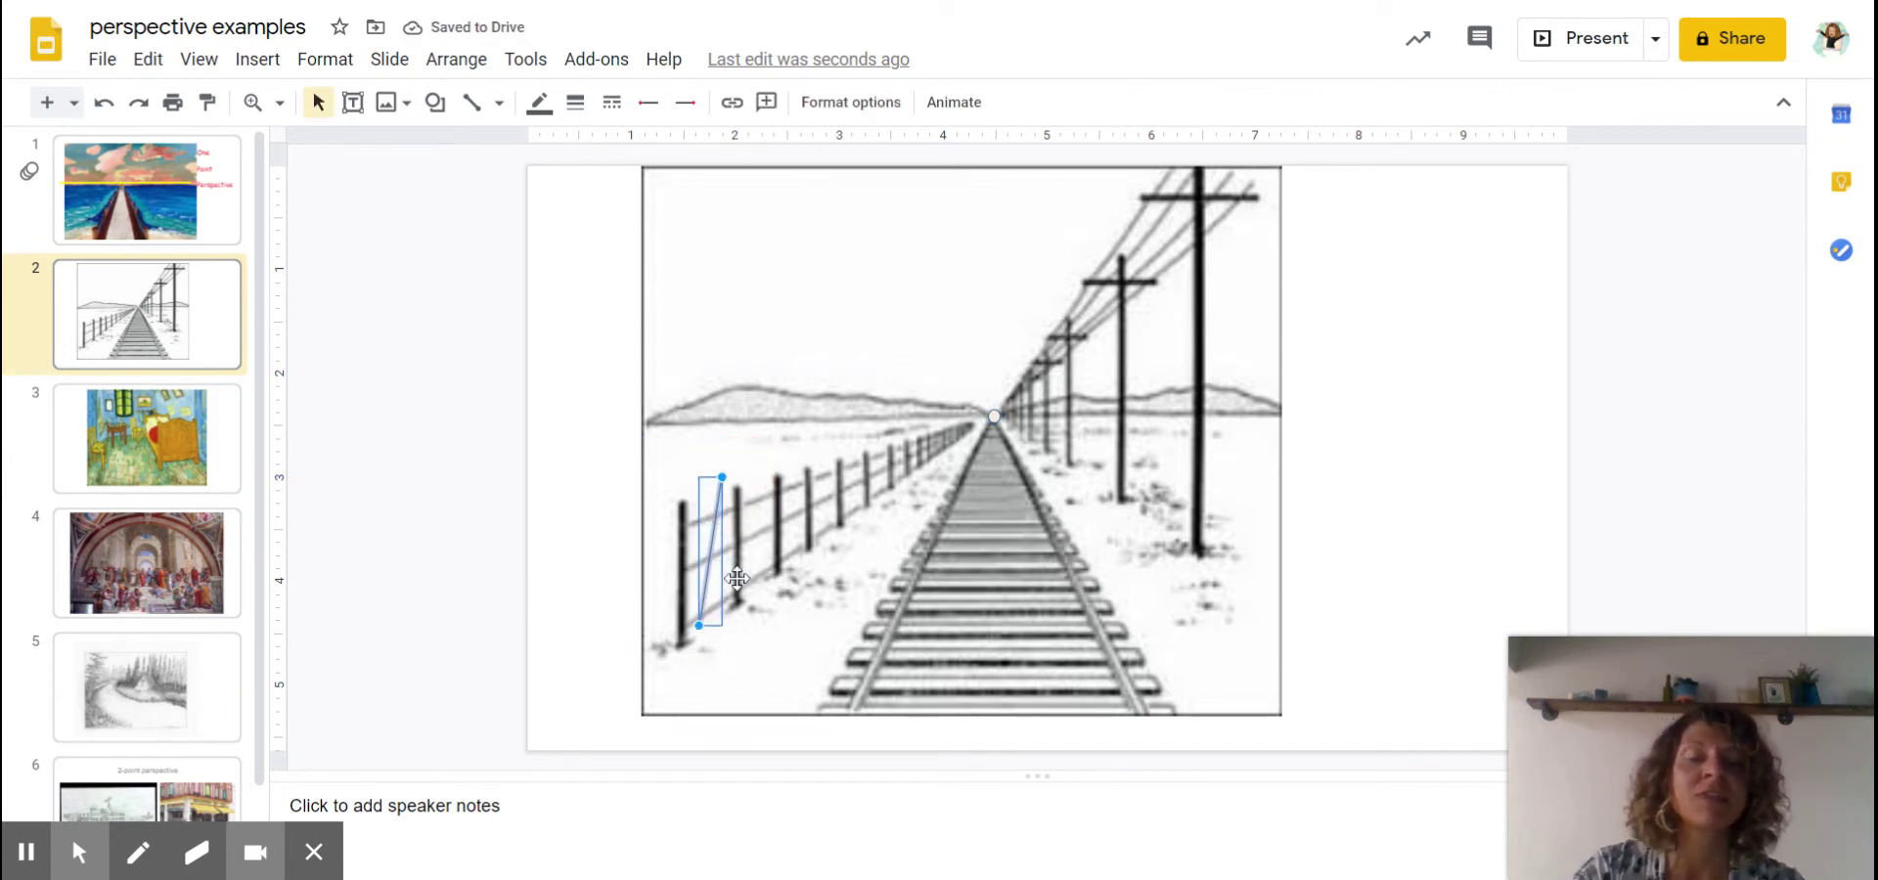
pyautogui.press('Delete')
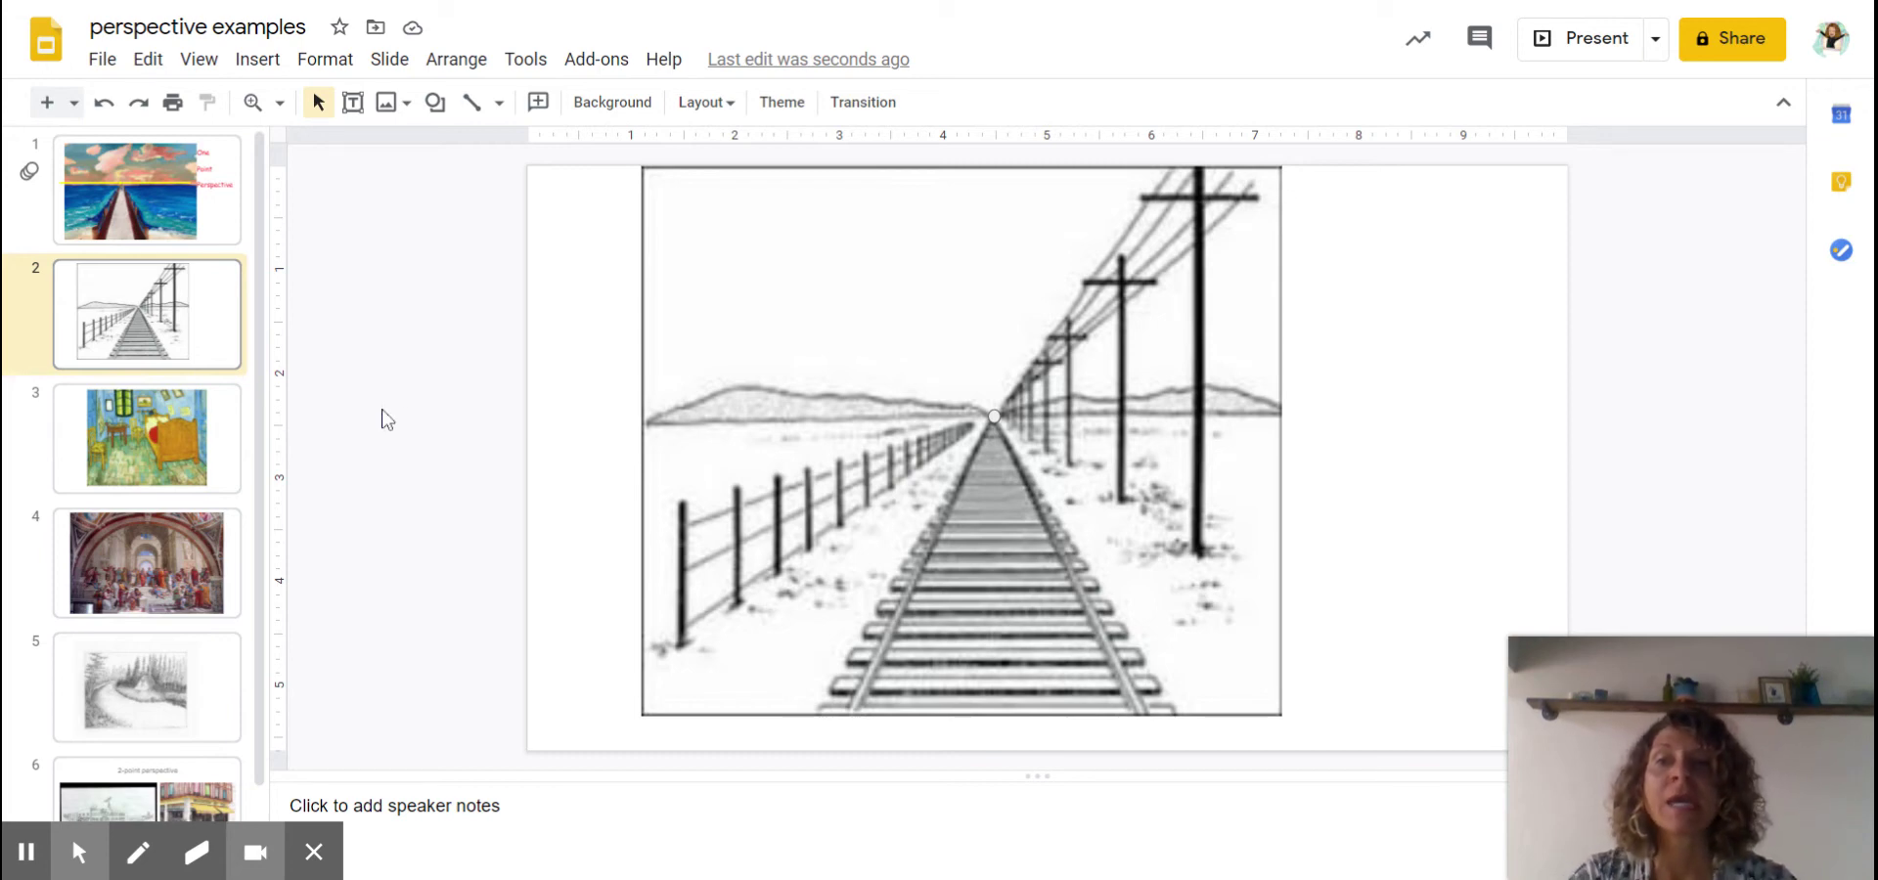
# On slide 3, draw a small oval on the bedroom's back wall near the window
pyautogui.click(142, 440)
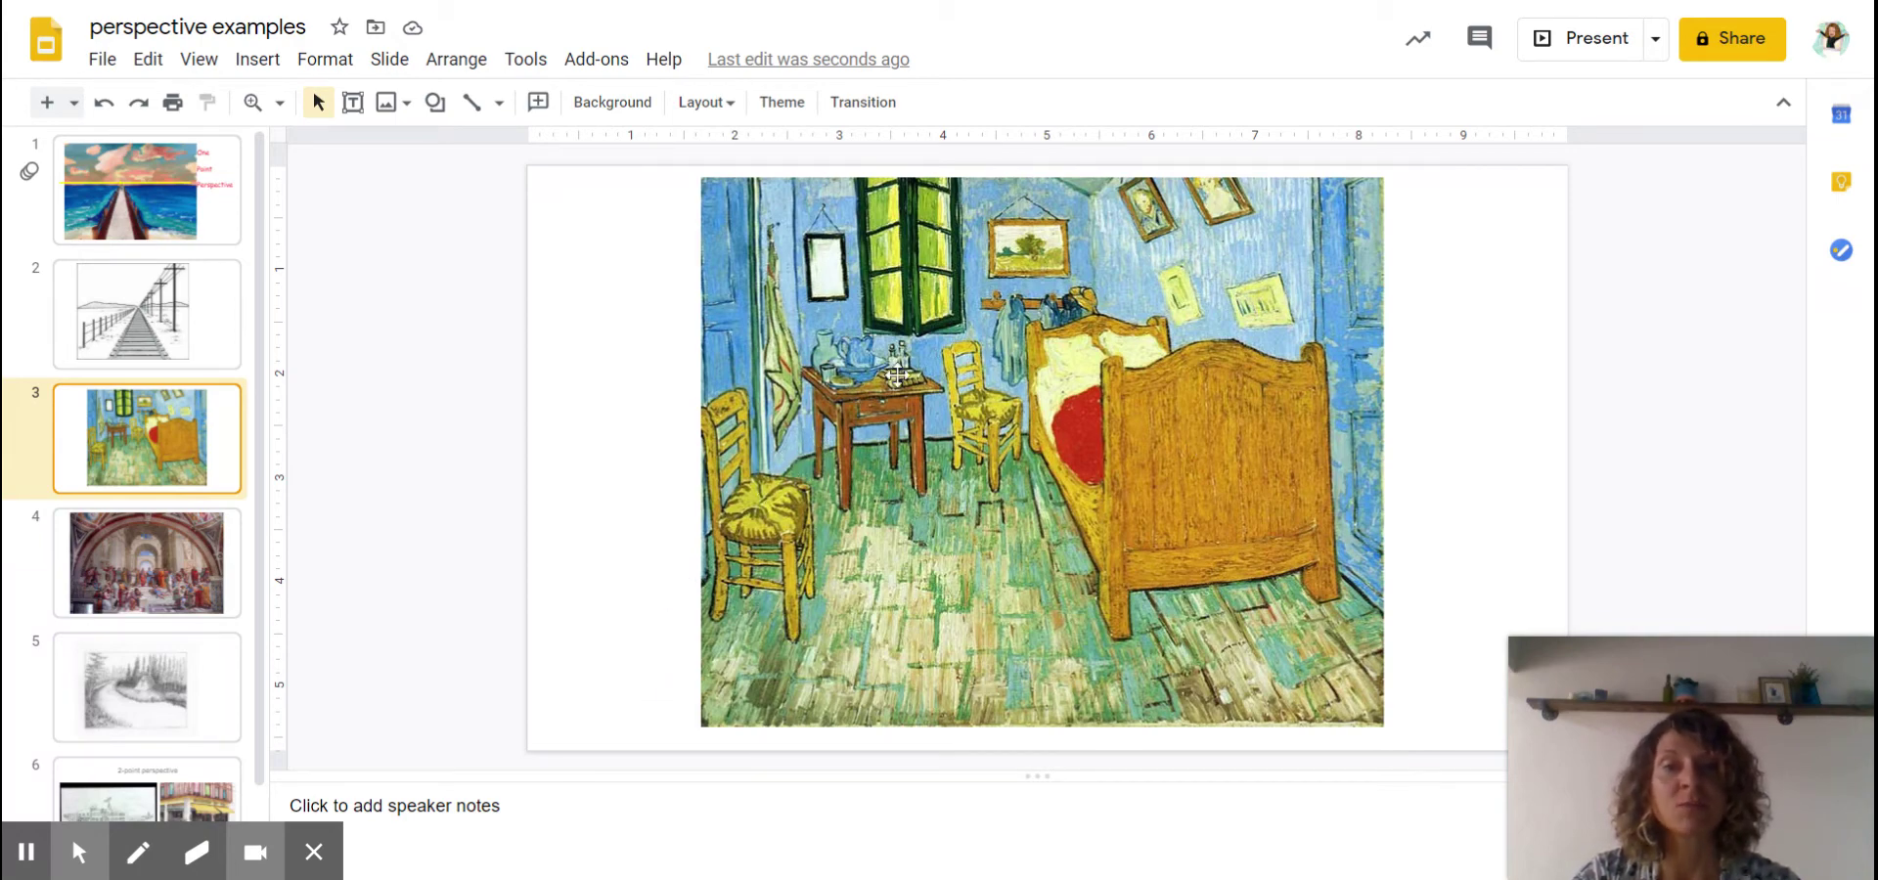
pyautogui.click(971, 262)
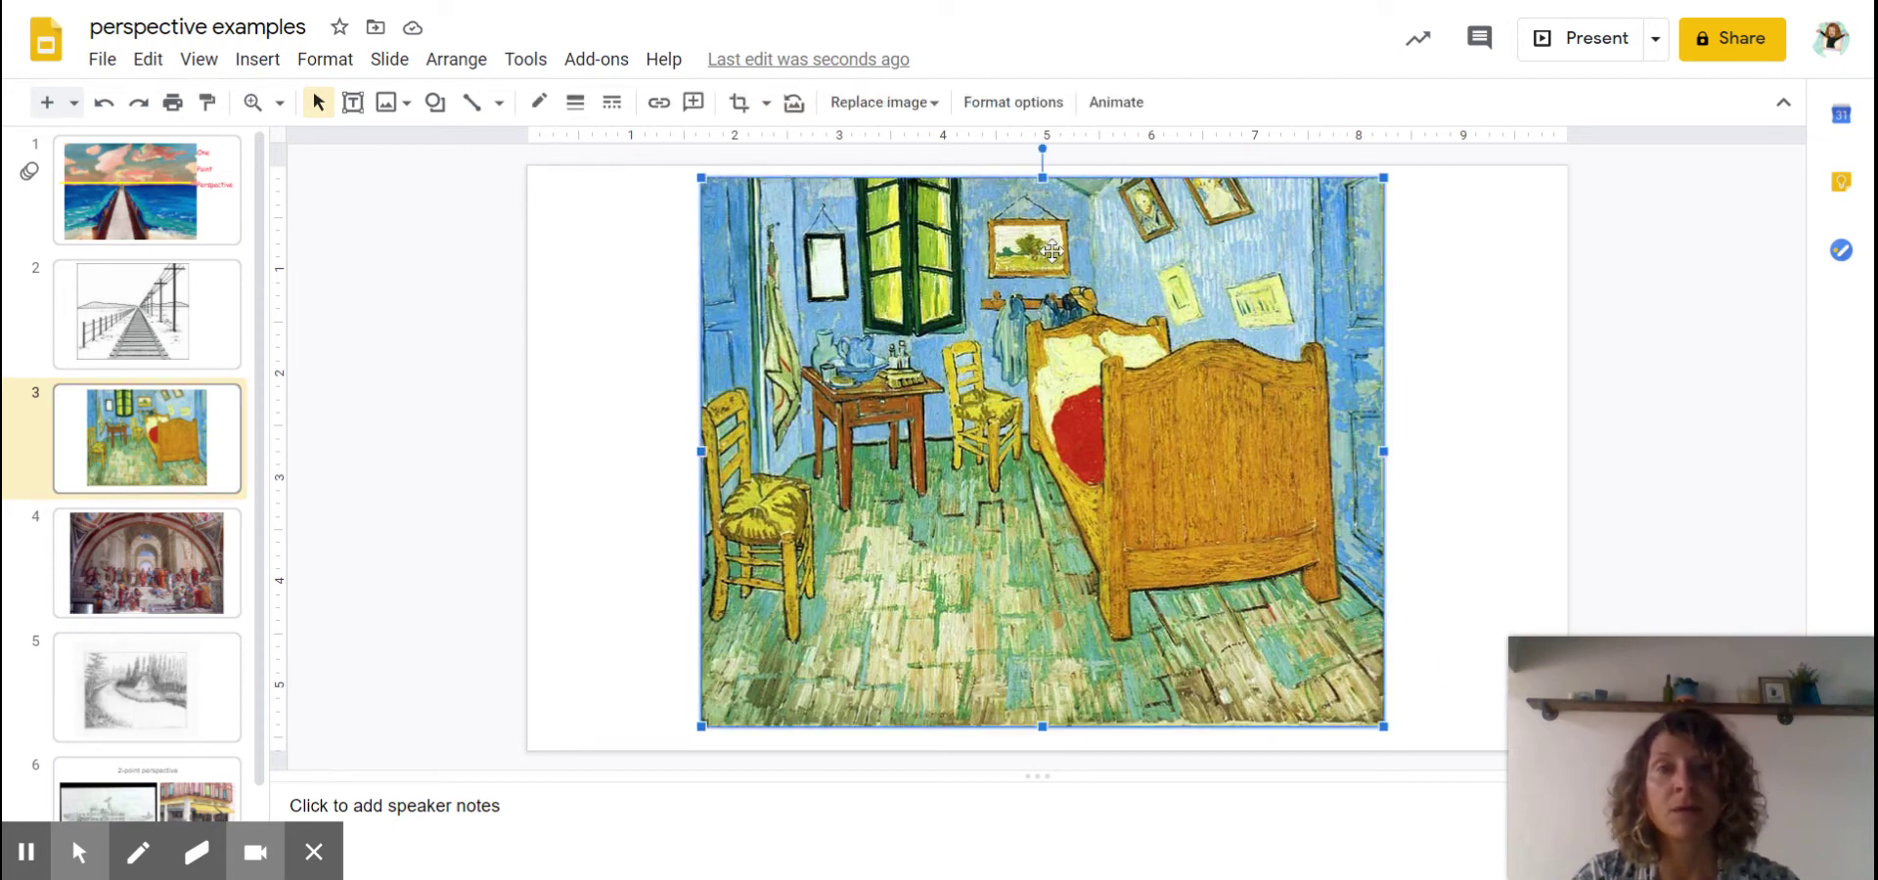
pyautogui.click(434, 102)
pyautogui.moveTo(526, 169)
pyautogui.click(632, 203)
pyautogui.moveTo(980, 192); pyautogui.dragTo(1009, 223)
pyautogui.click(643, 388)
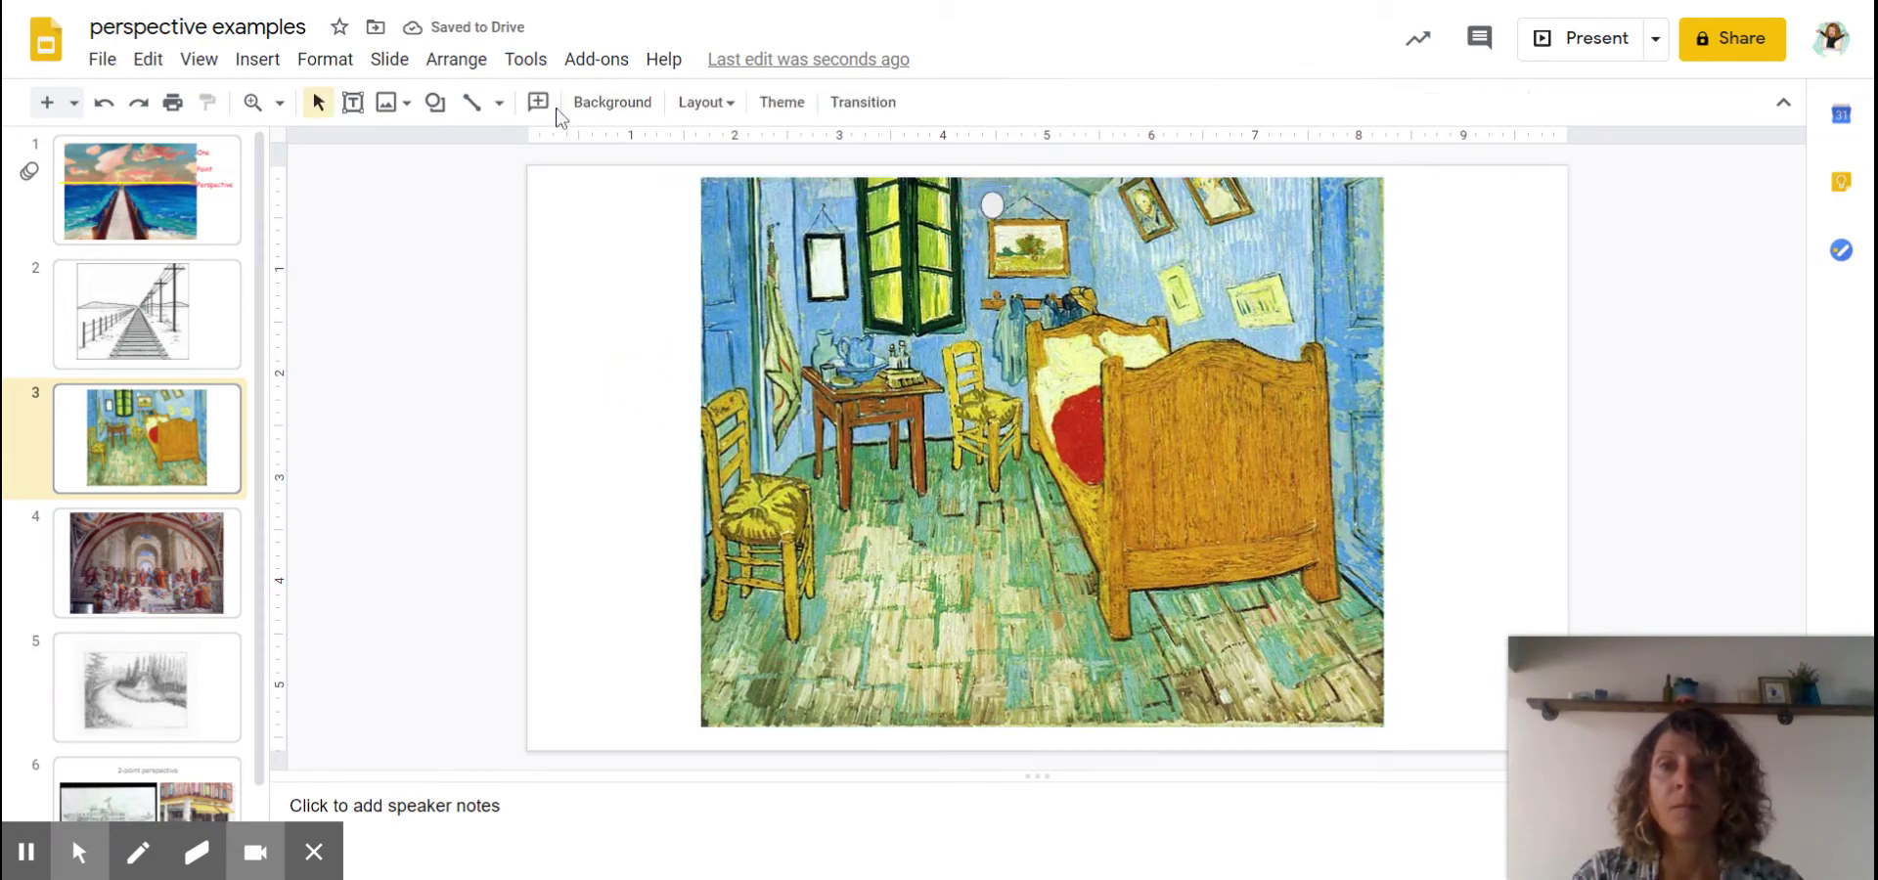
pyautogui.click(472, 102)
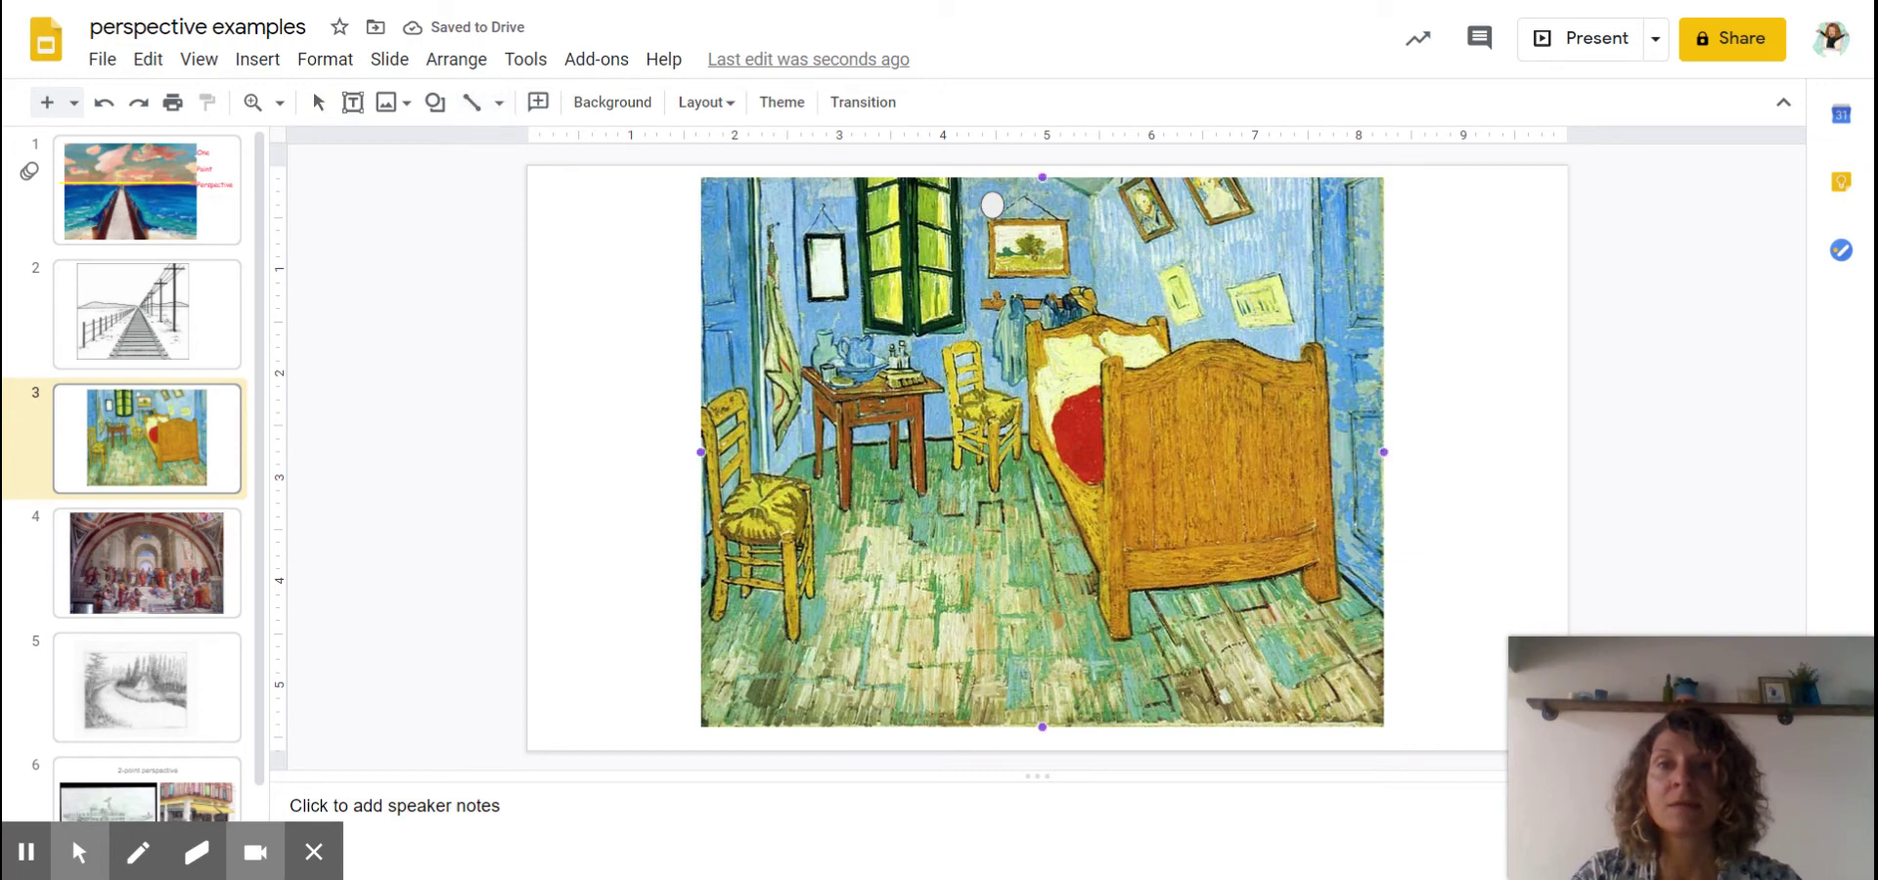
# Draw a white line from the painting's lower left up to the vanishing circle
pyautogui.moveTo(696, 565); pyautogui.dragTo(988, 209)
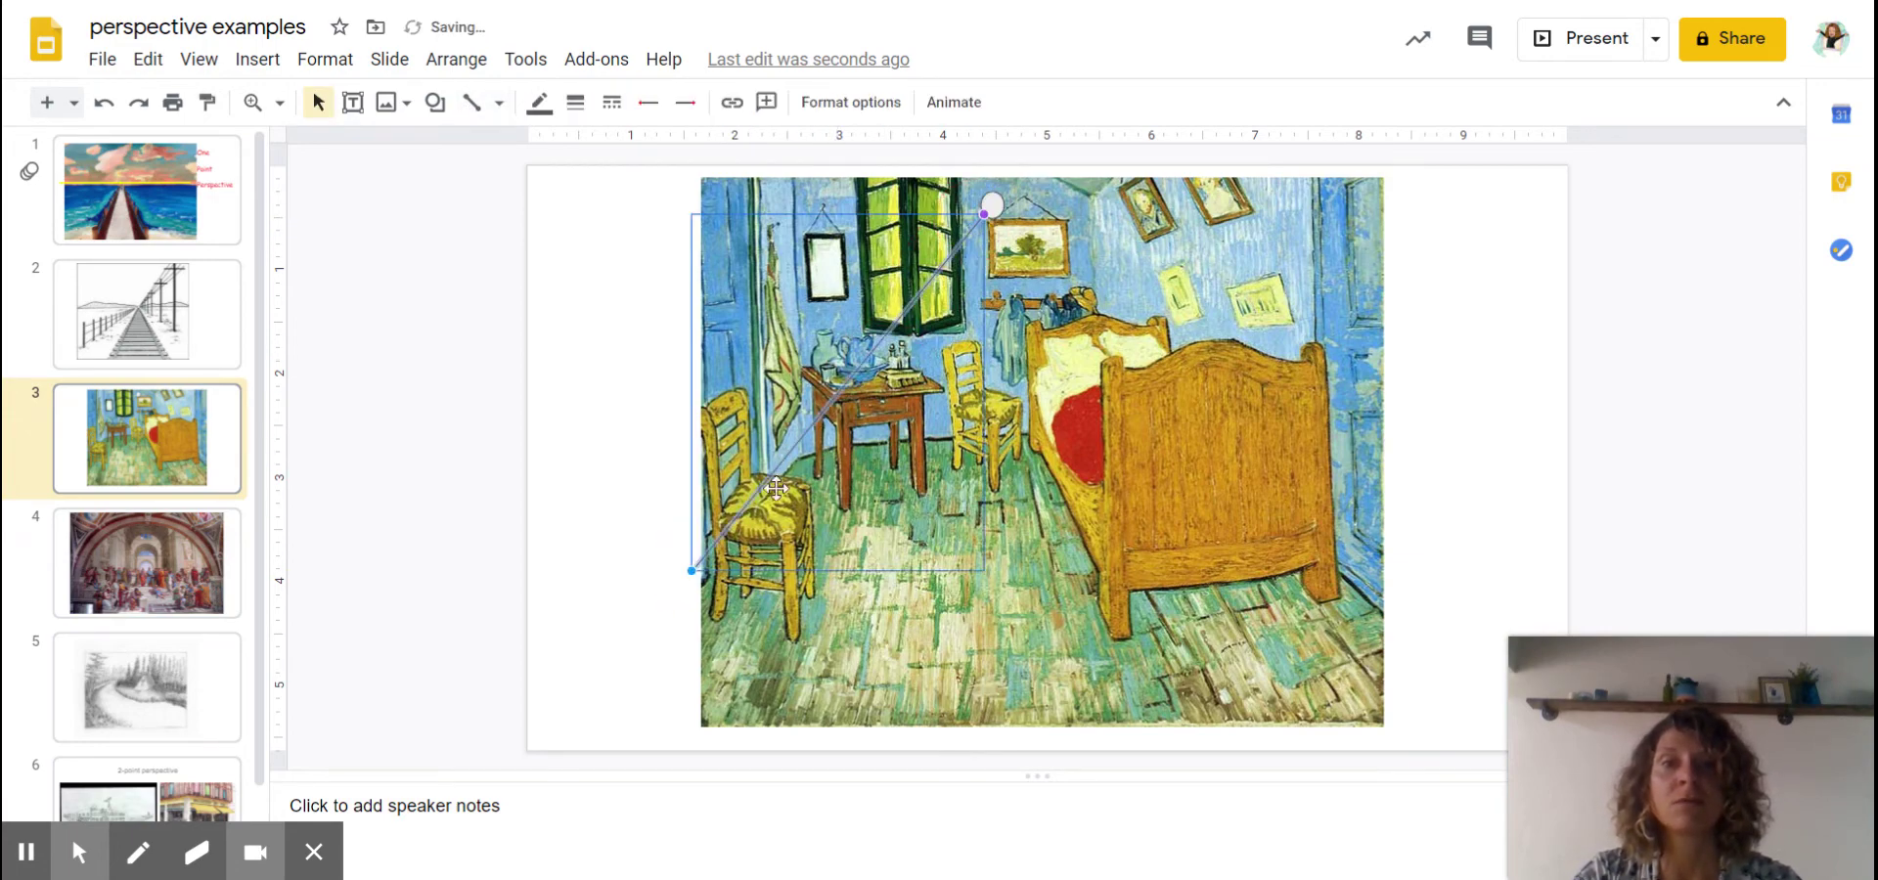
pyautogui.click(539, 102)
pyautogui.click(795, 186)
pyautogui.click(1402, 626)
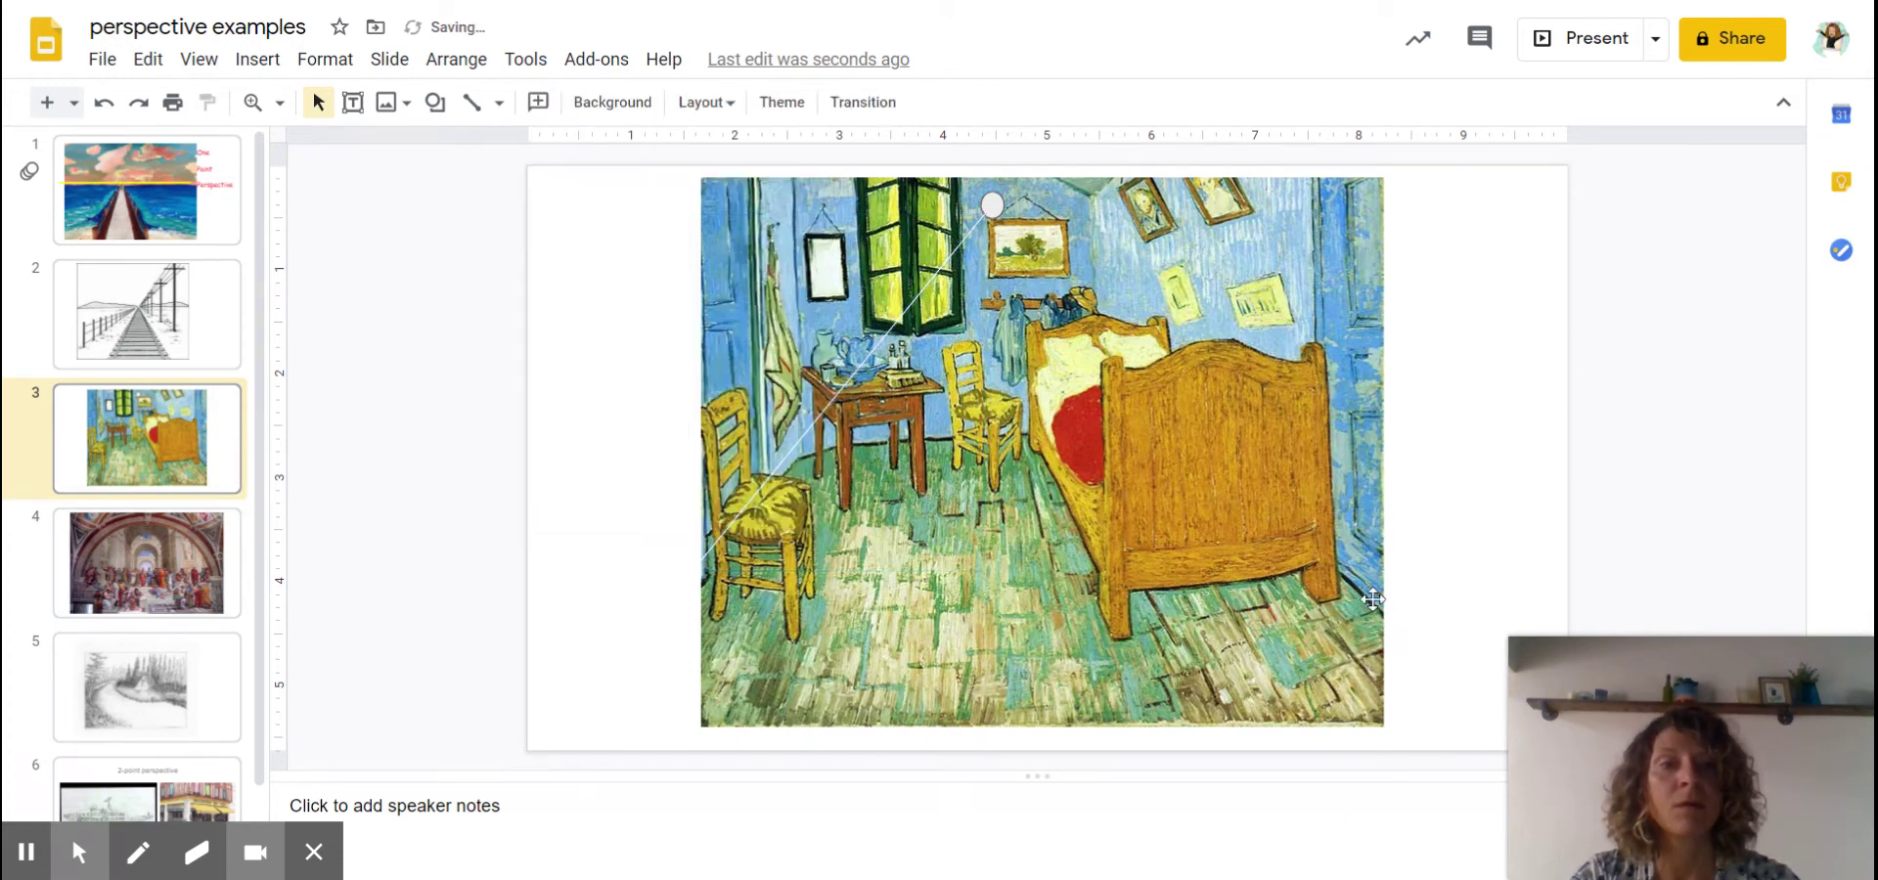
pyautogui.moveTo(1372, 597)
pyautogui.mouseDown()
pyautogui.moveTo(1354, 553)
pyautogui.moveTo(1384, 614)
pyautogui.mouseUp()
# Add a second line from the right side to the circle, then go to slide 4
pyautogui.click(473, 102)
pyautogui.moveTo(1389, 607)
pyautogui.mouseDown()
pyautogui.moveTo(1057, 315)
pyautogui.moveTo(1022, 217)
pyautogui.mouseUp()
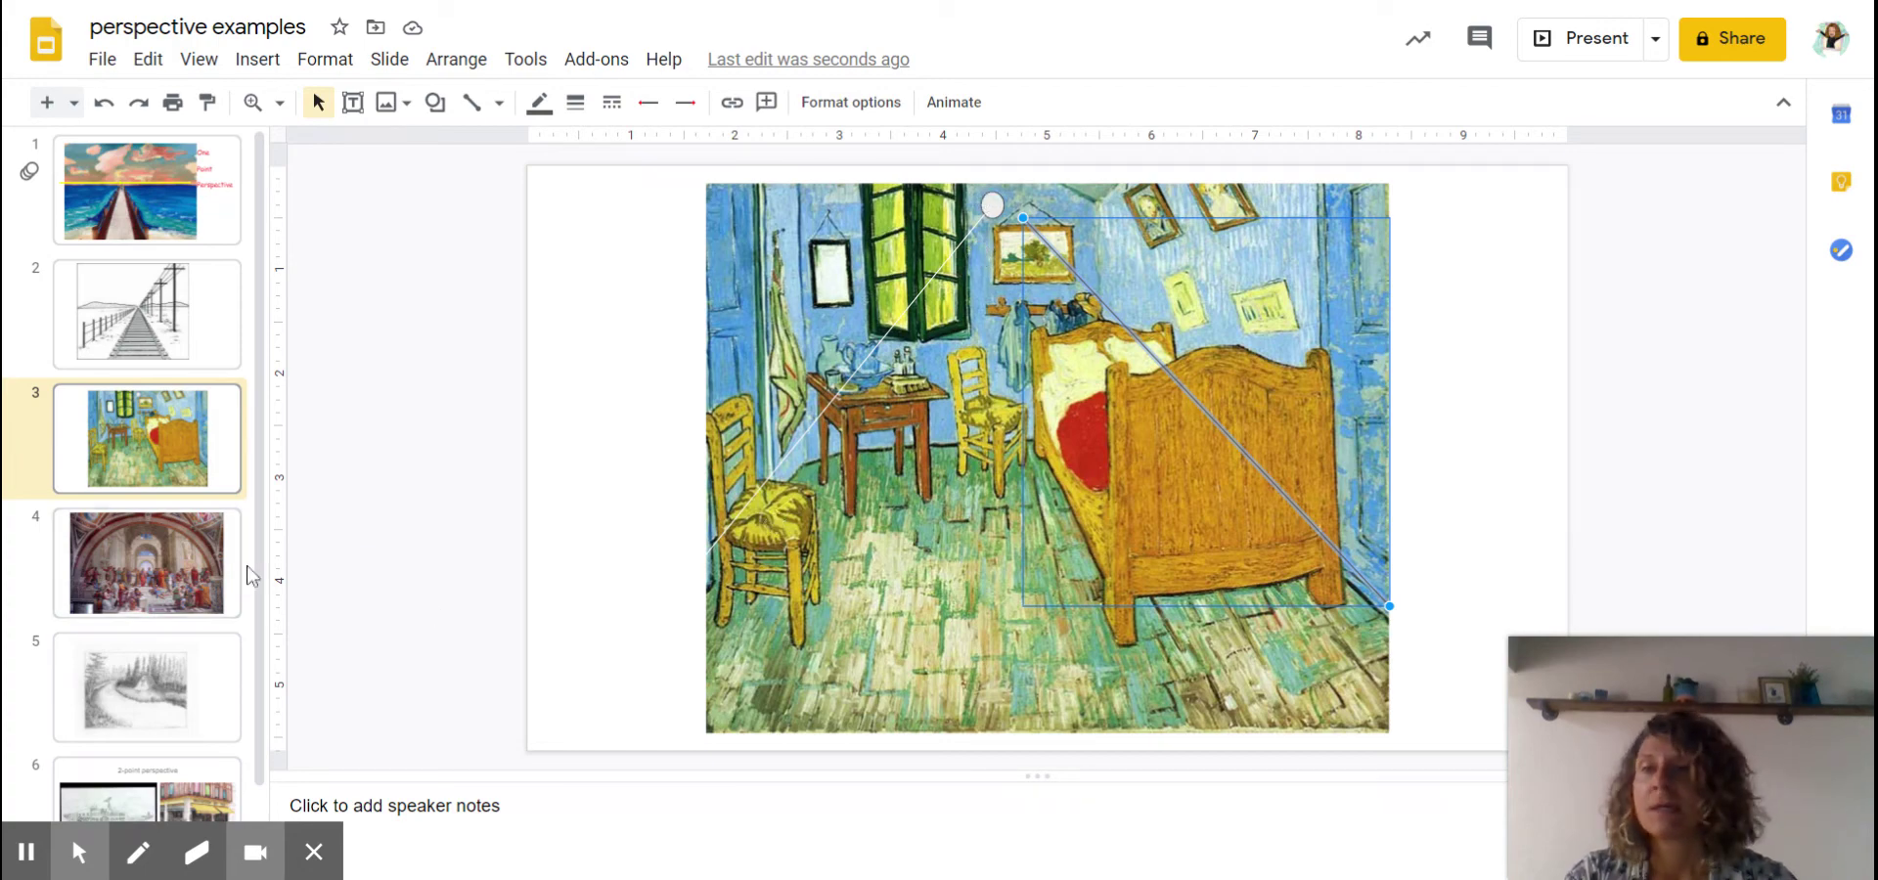
pyautogui.click(183, 565)
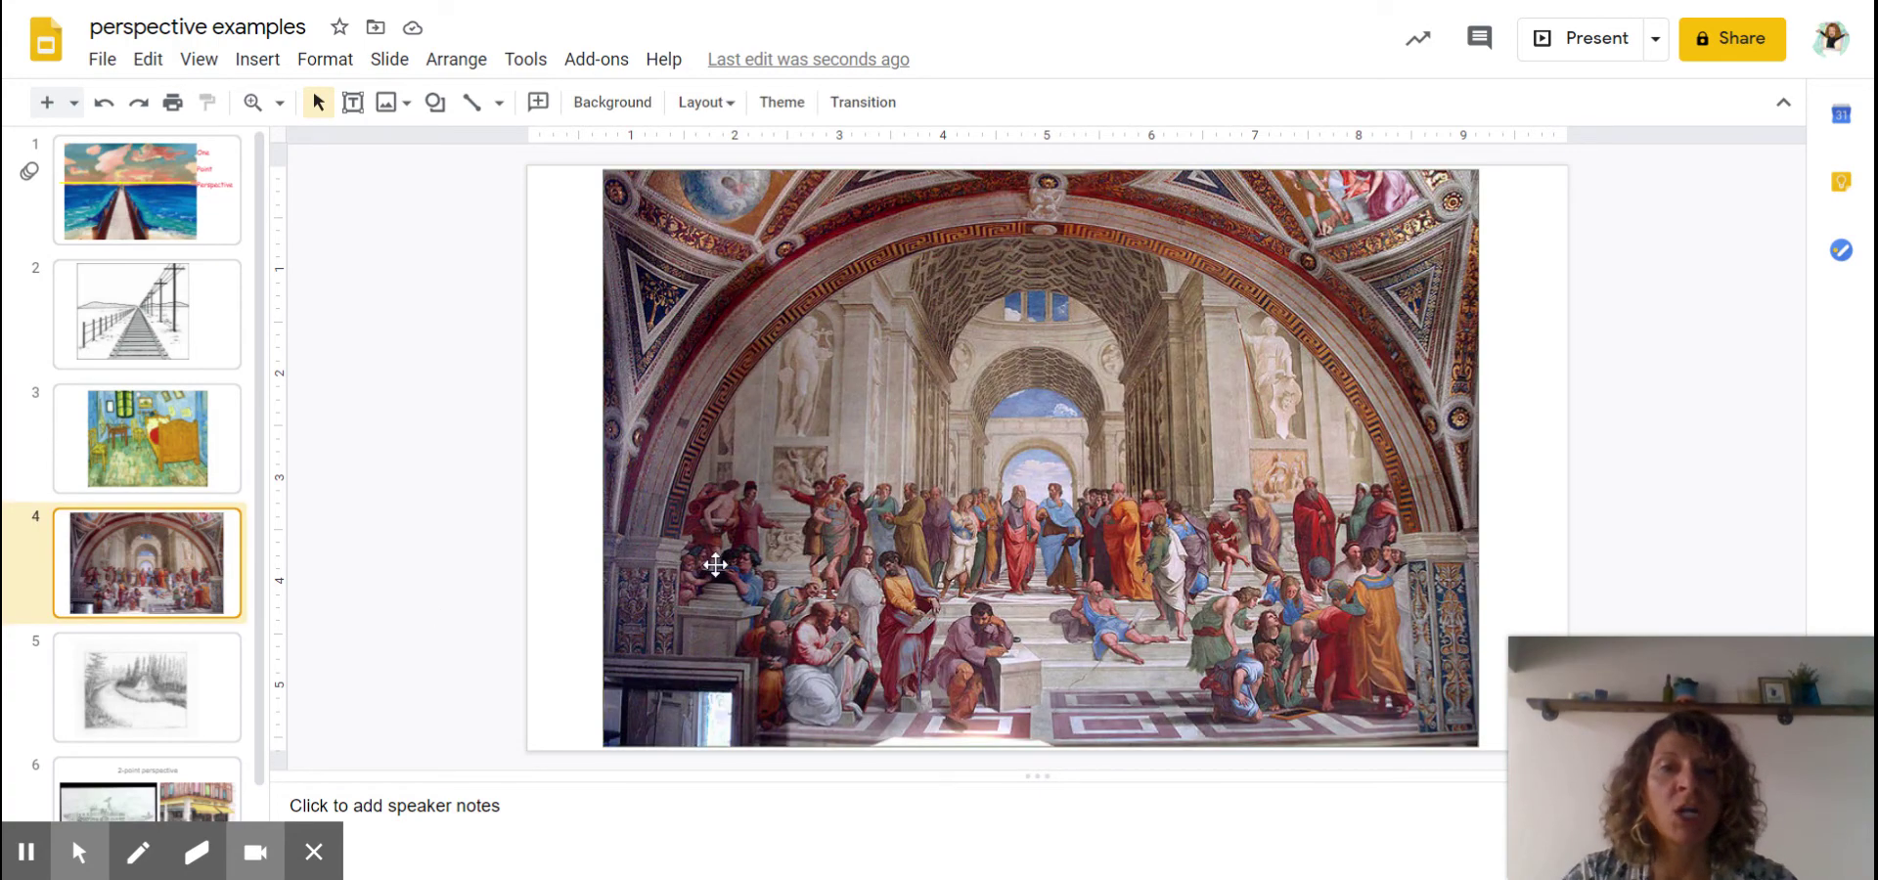
pyautogui.click(472, 107)
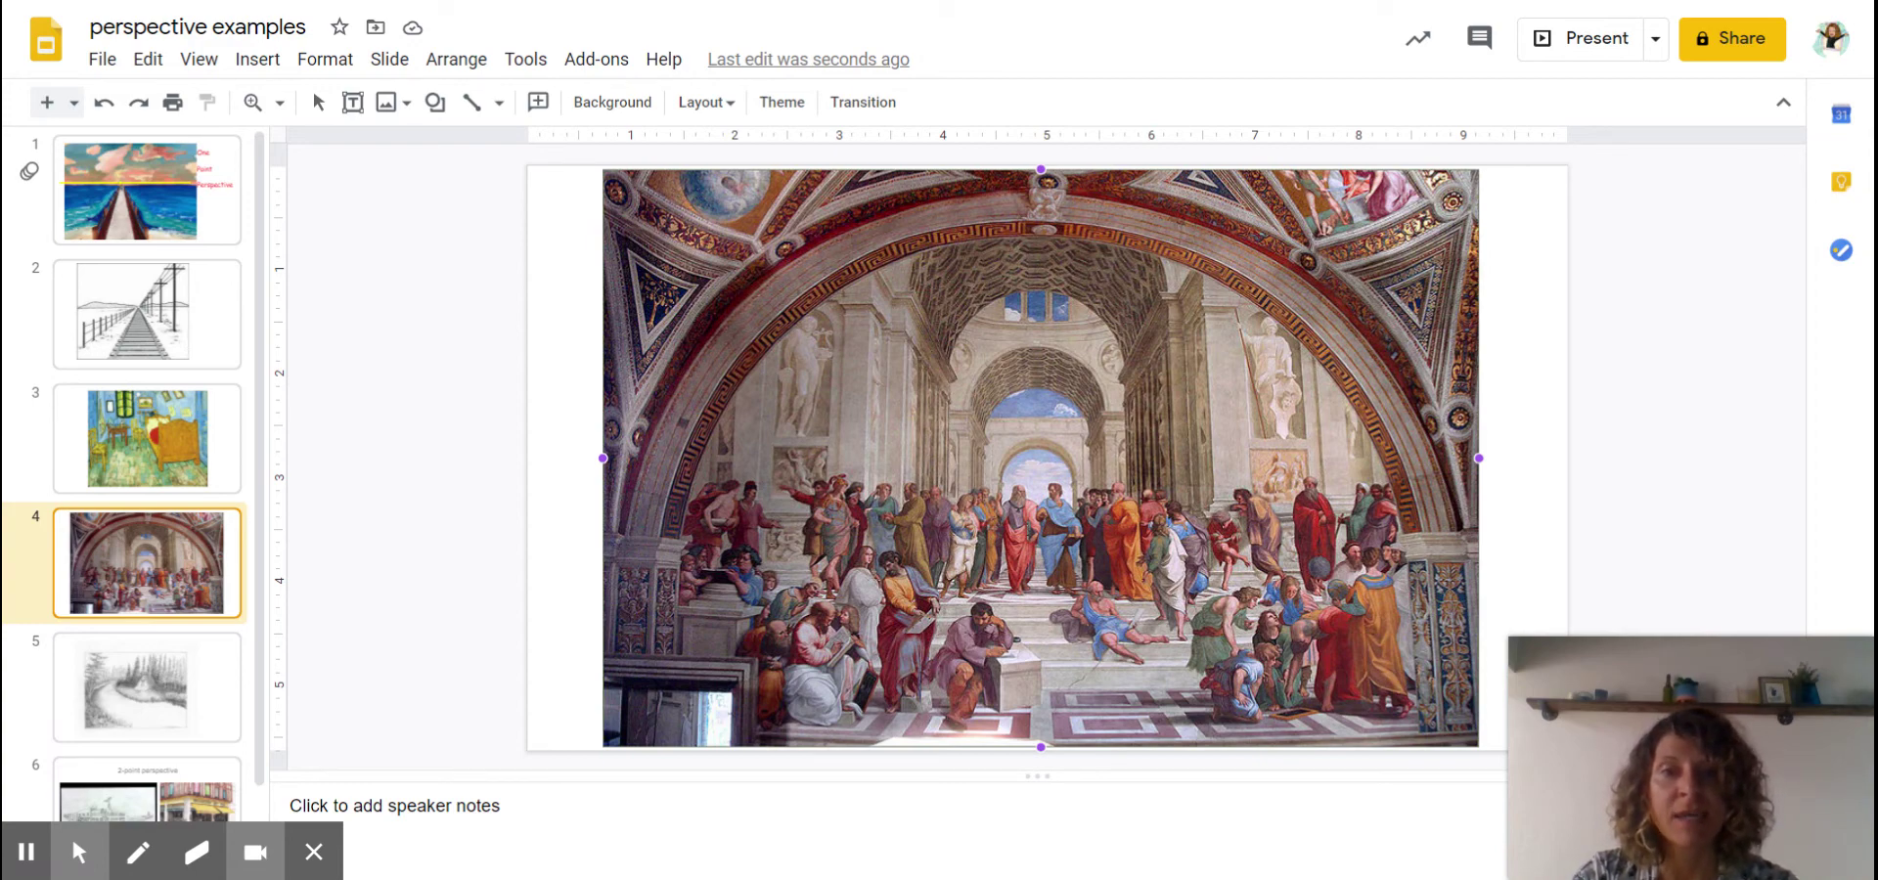
# Draw a level, heavier white line across the fresco at the figures' head height
pyautogui.moveTo(604, 511)
pyautogui.mouseDown()
pyautogui.moveTo(1478, 494)
pyautogui.moveTo(1479, 512)
pyautogui.mouseUp()
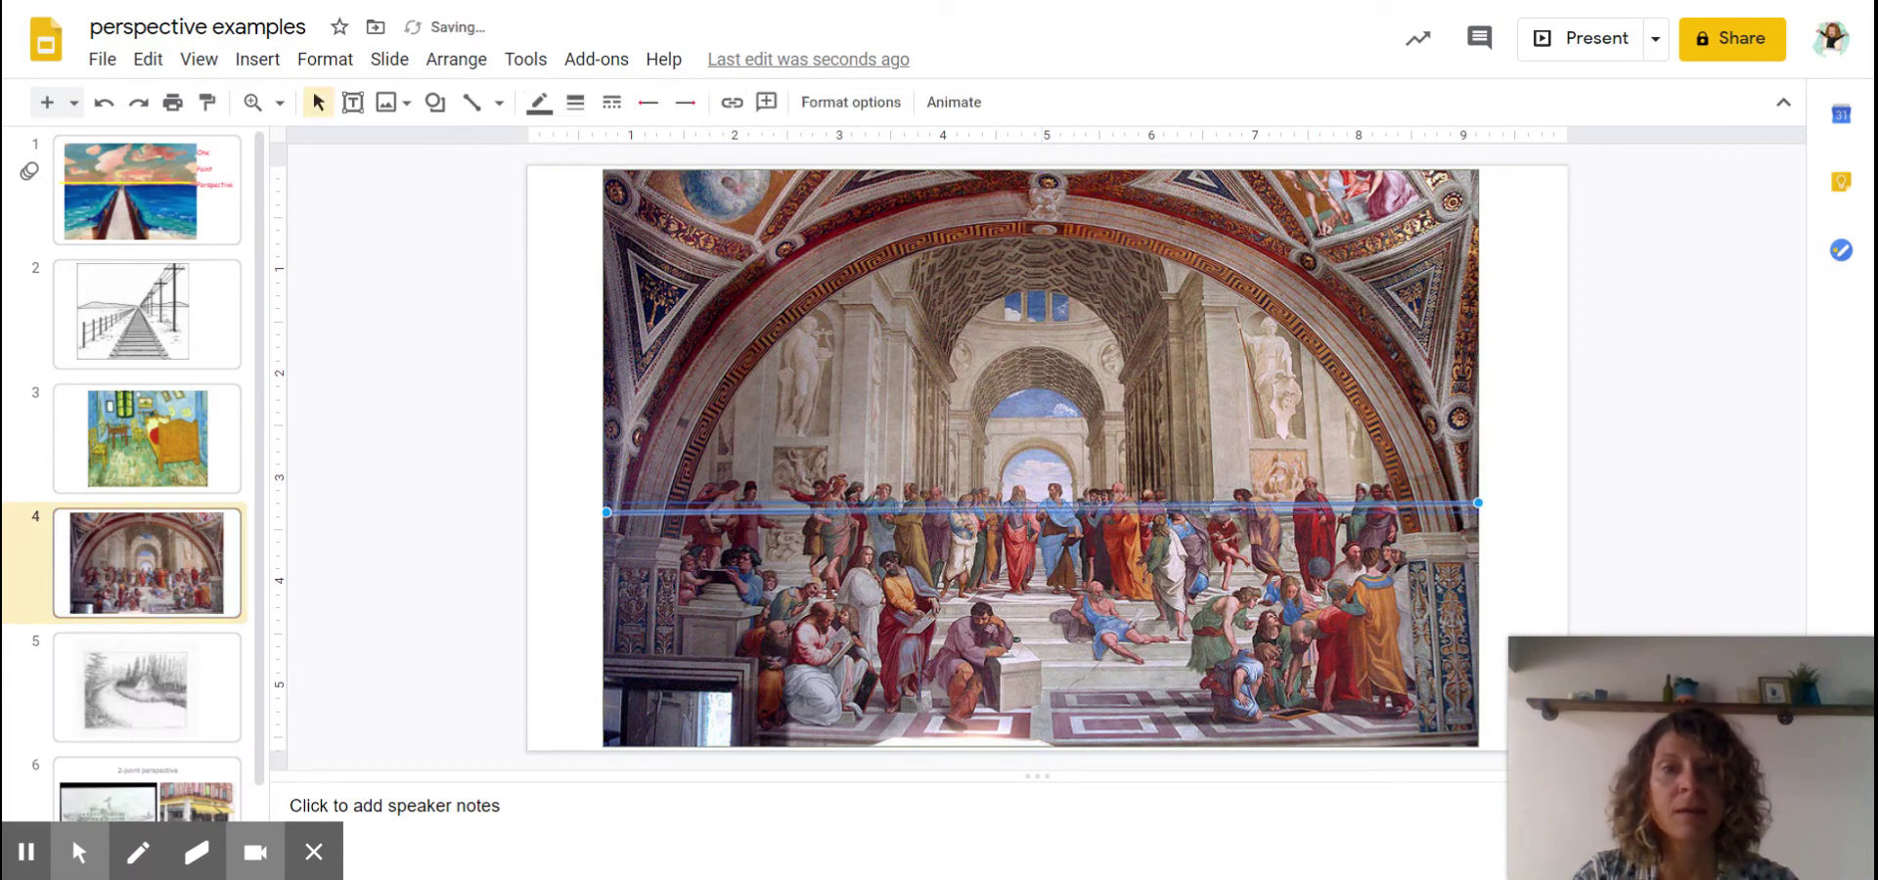
pyautogui.moveTo(1150, 507); pyautogui.dragTo(1154, 526)
pyautogui.moveTo(1494, 523); pyautogui.dragTo(1495, 531)
pyautogui.click(575, 102)
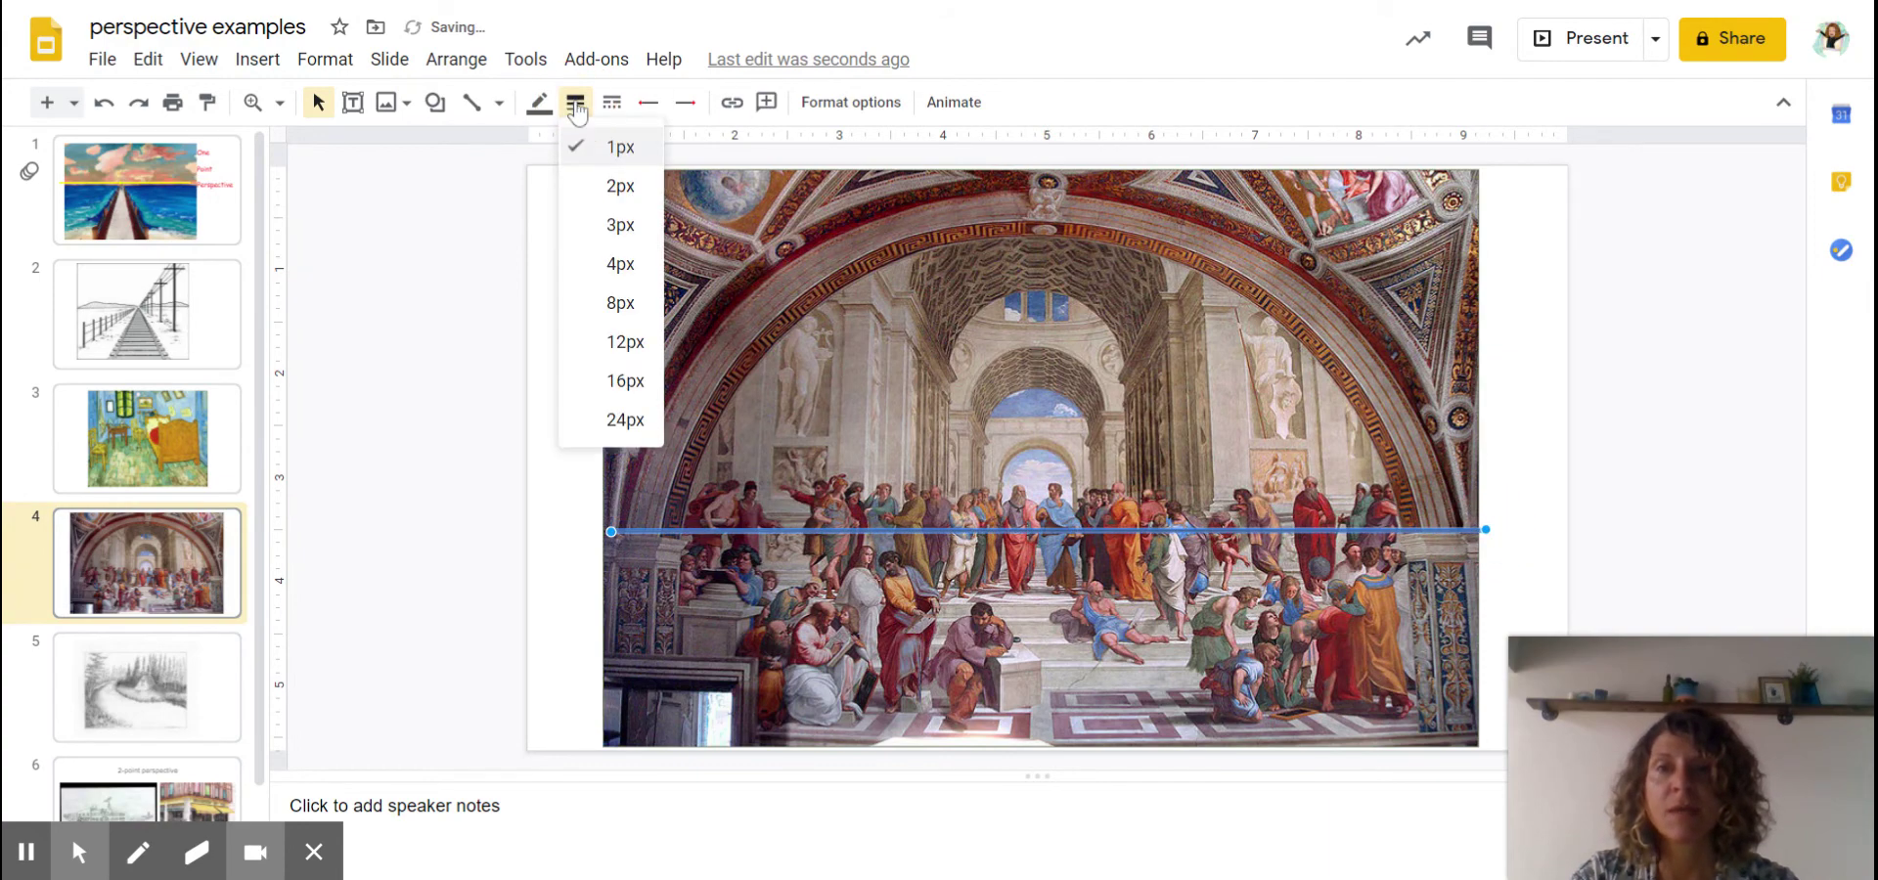
pyautogui.click(614, 261)
pyautogui.click(539, 102)
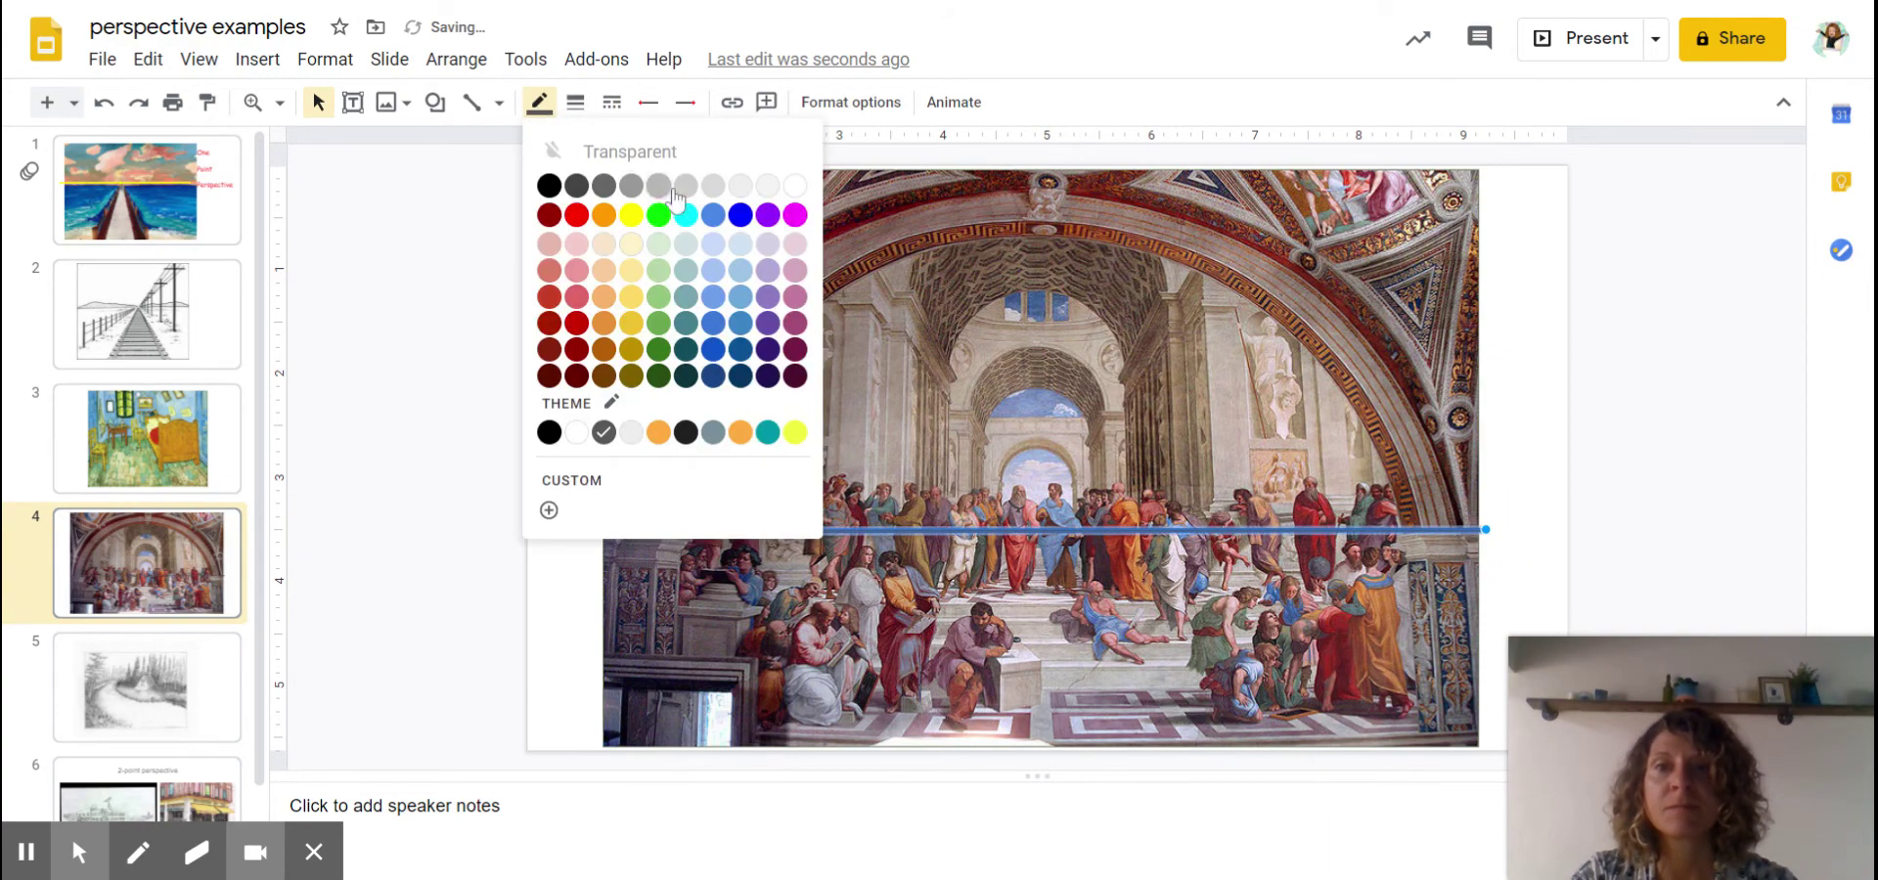
pyautogui.click(755, 256)
pyautogui.click(546, 460)
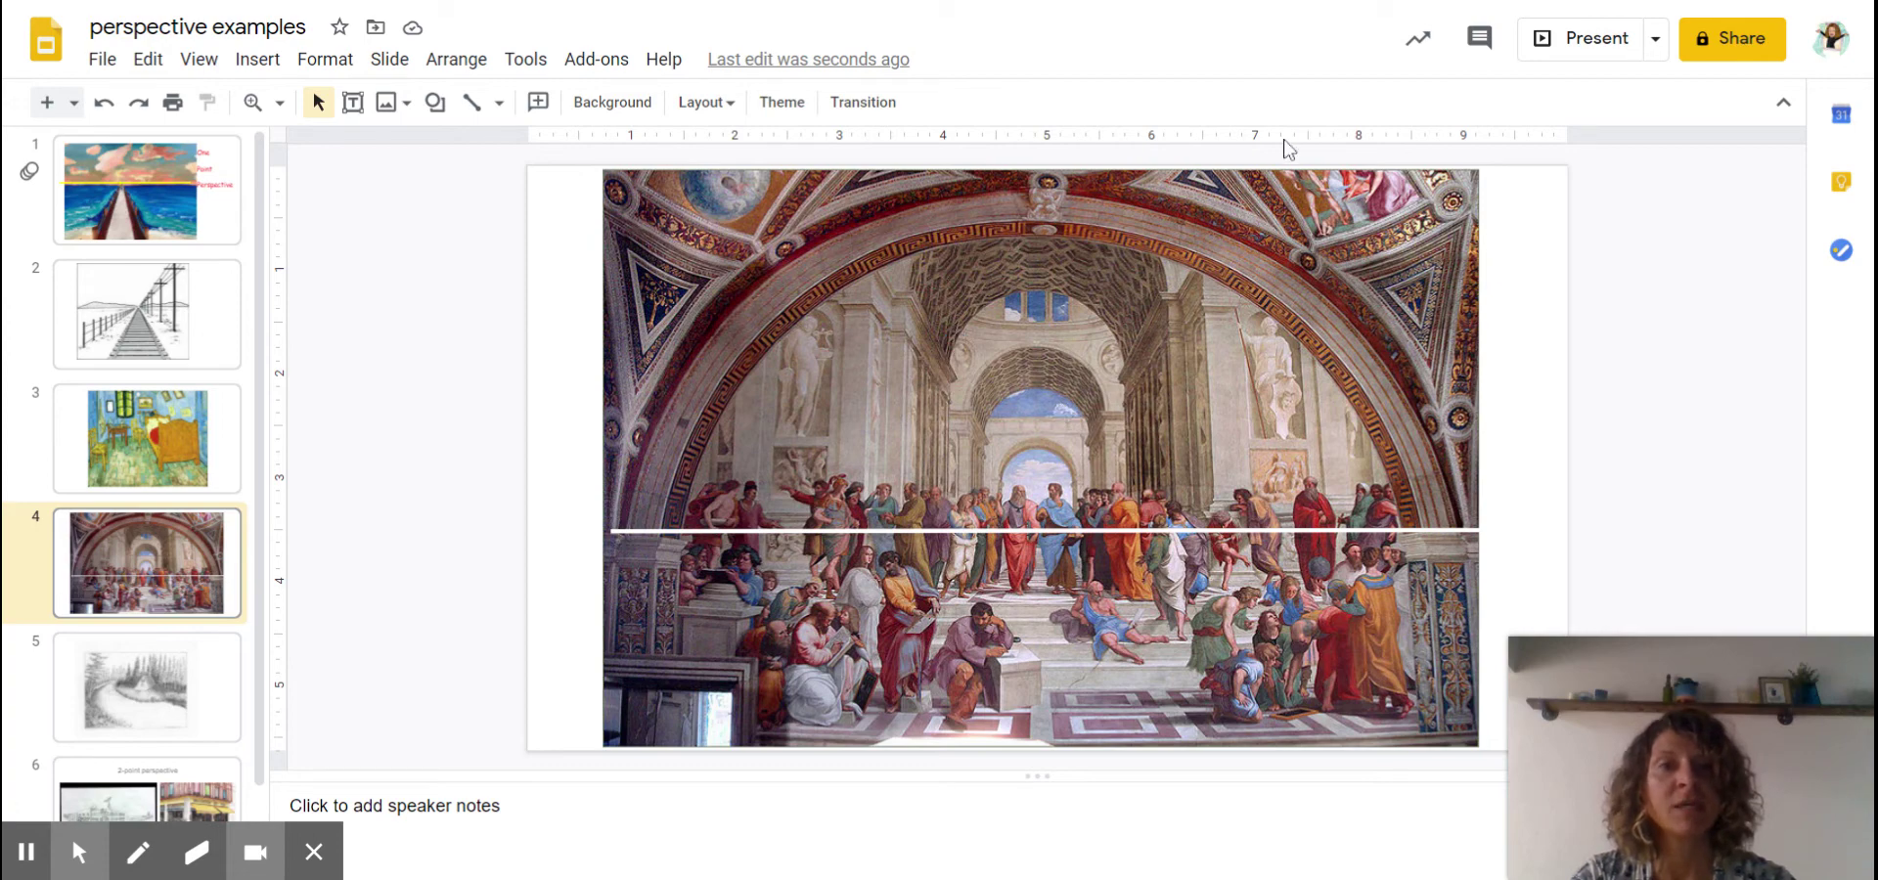
# Draw diagonals from the arch's upper right and upper left corners to the central vanishing point
pyautogui.click(472, 102)
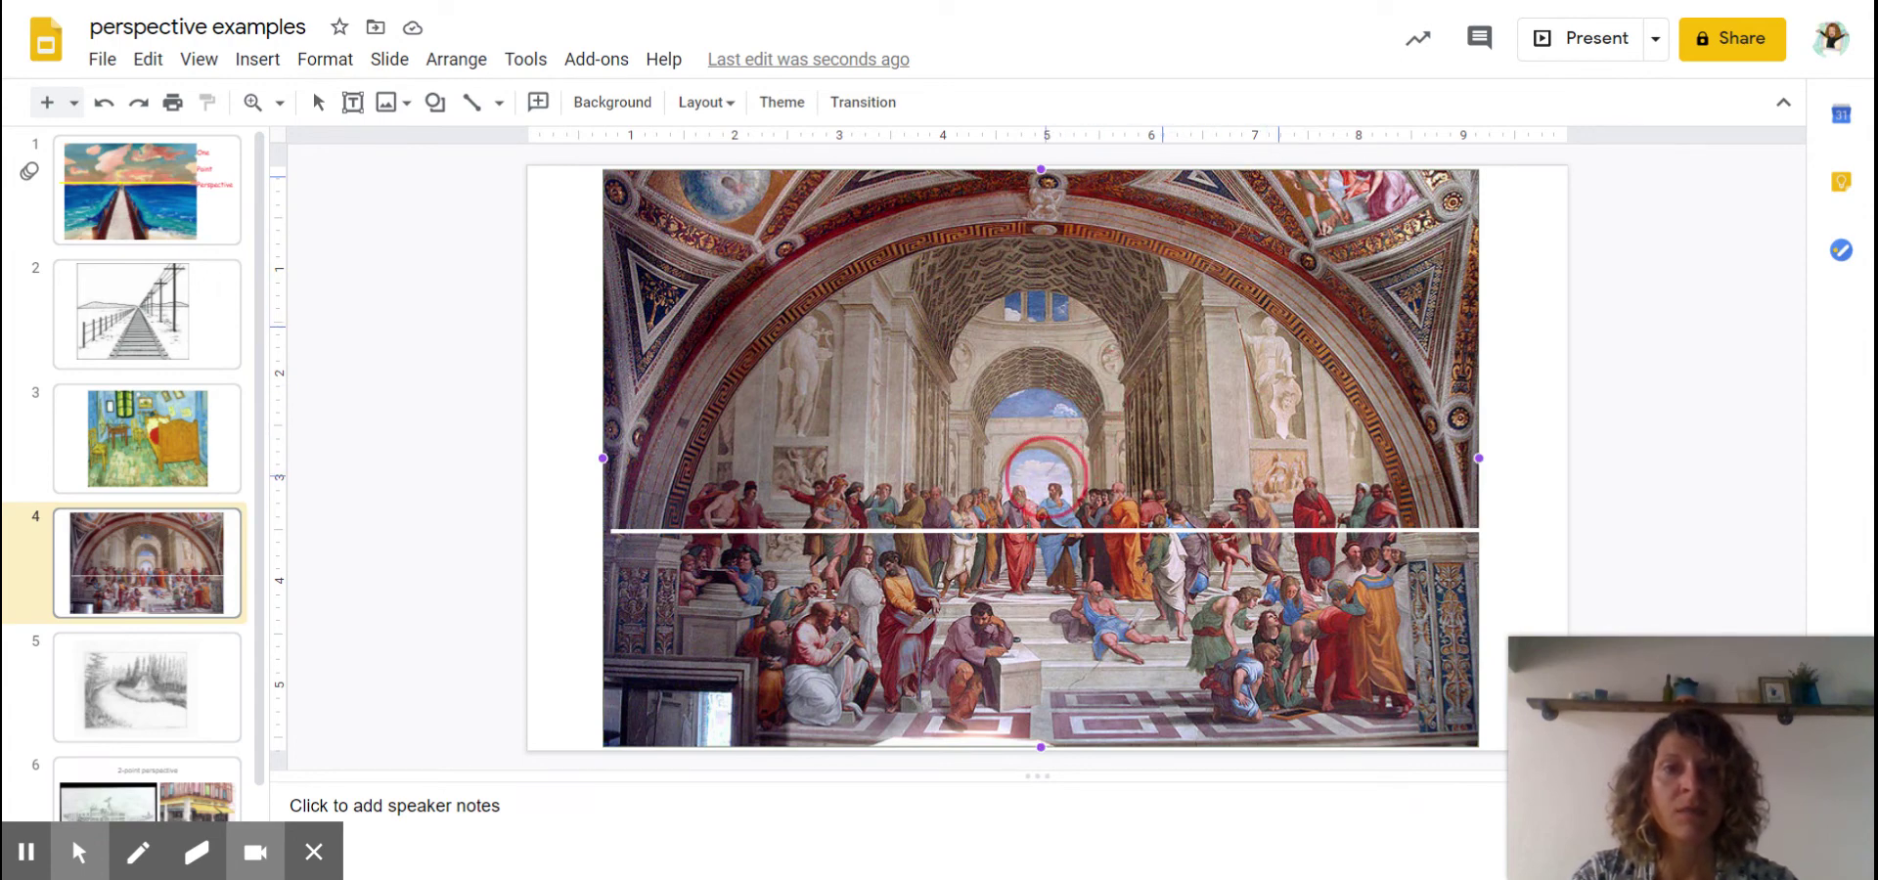
pyautogui.moveTo(1044, 477); pyautogui.dragTo(1278, 178)
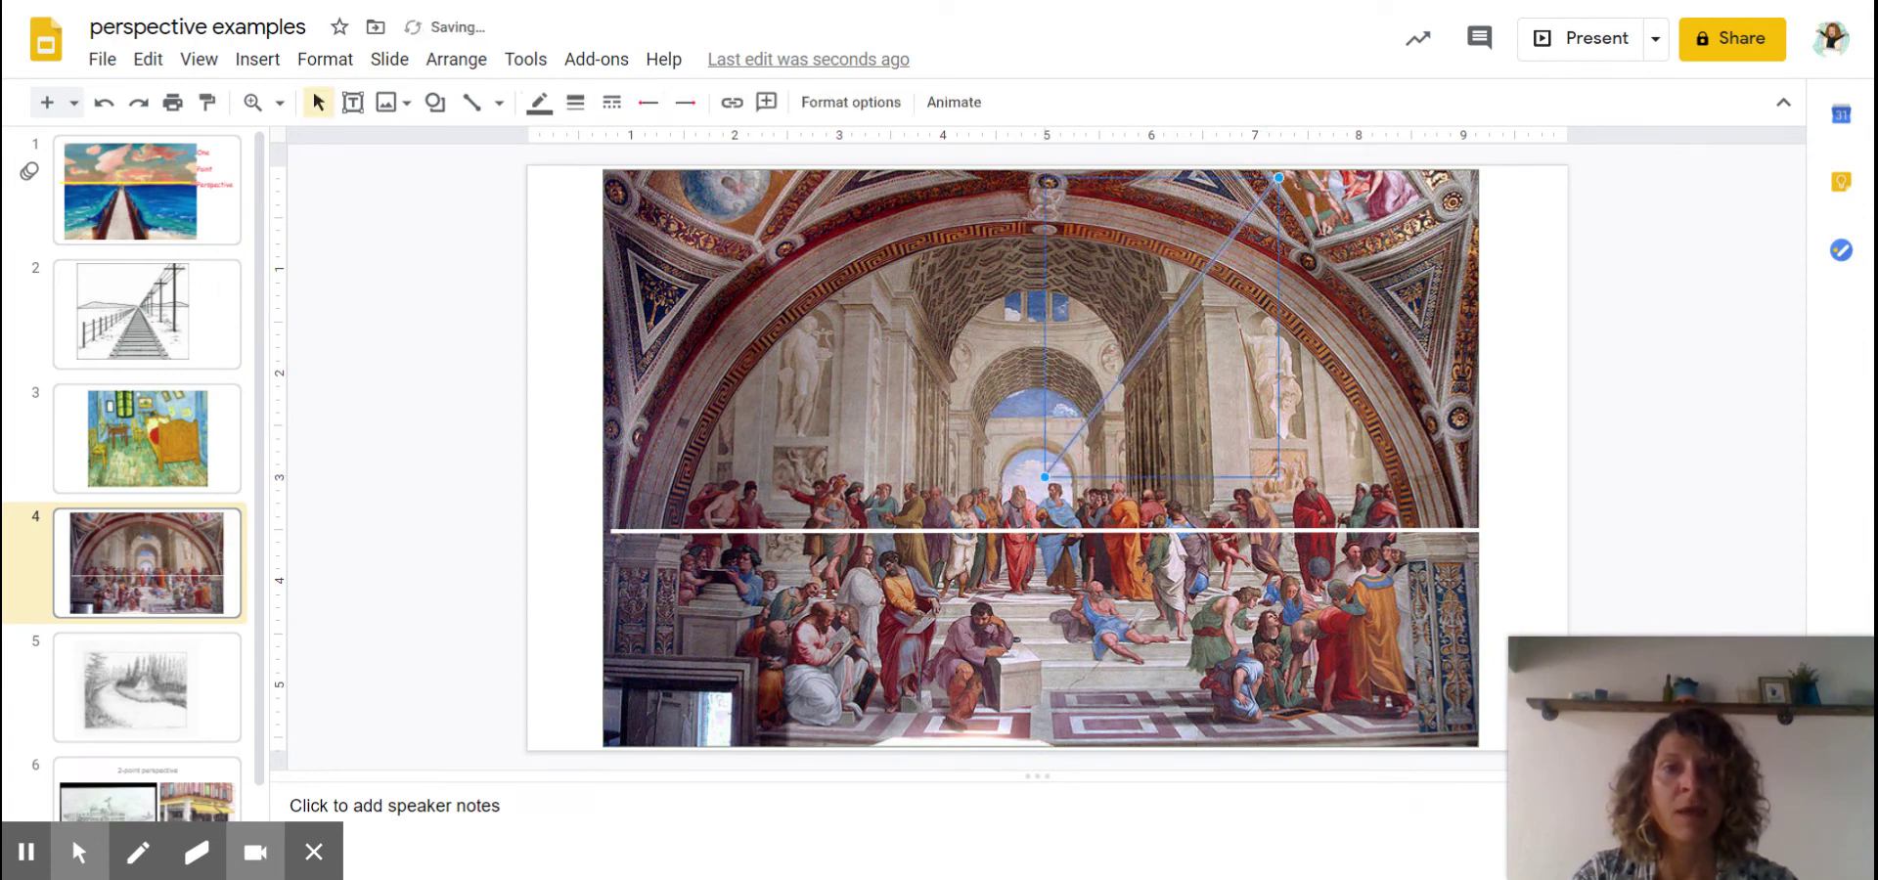
pyautogui.click(473, 102)
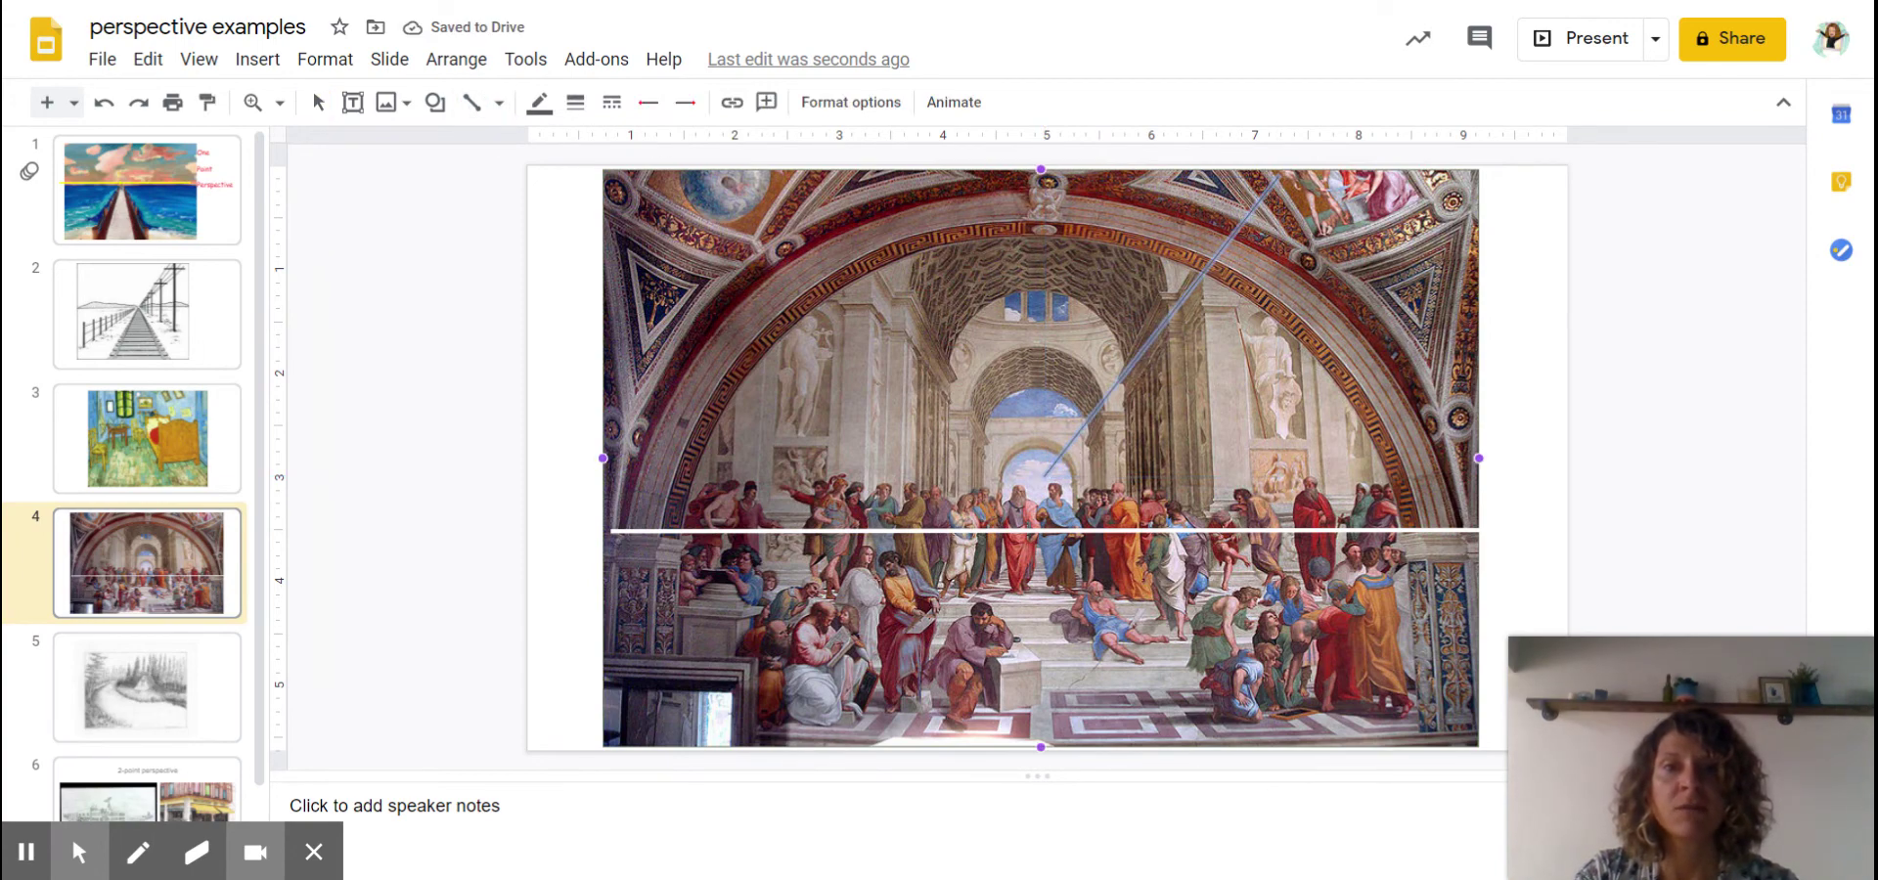
pyautogui.moveTo(820, 182); pyautogui.dragTo(1040, 489)
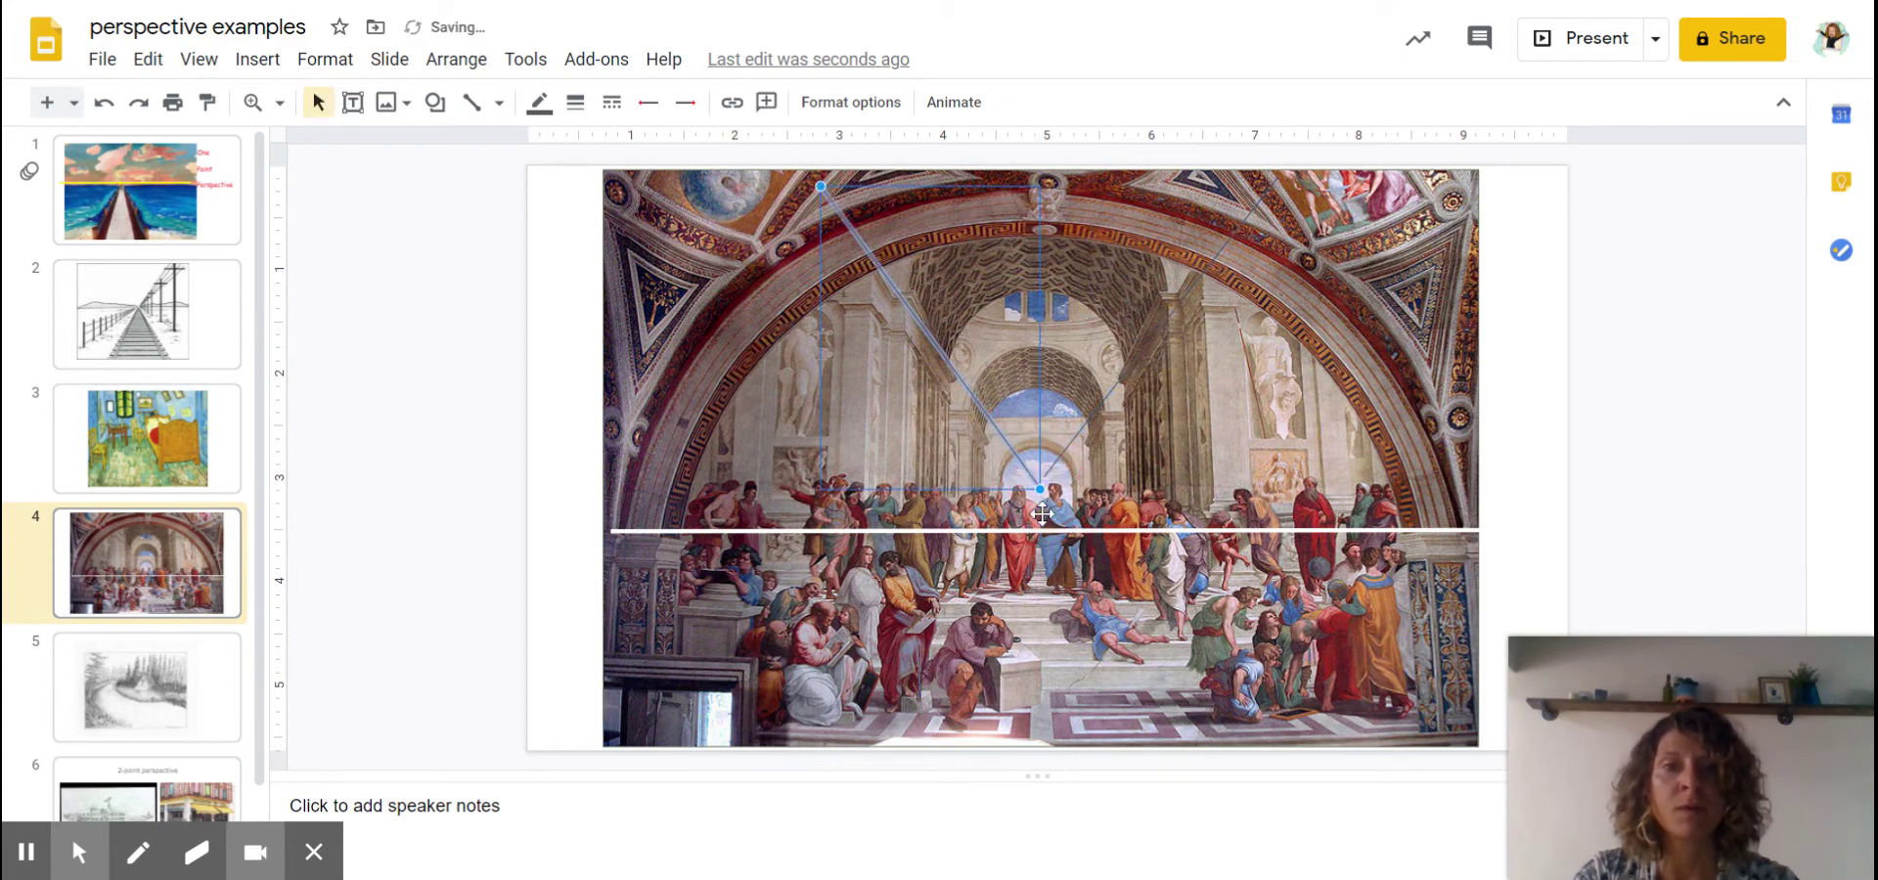
pyautogui.click(437, 101)
# Realign the fresco and draw a small oval dot at the vanishing point
pyautogui.moveTo(1038, 516); pyautogui.dragTo(1049, 531)
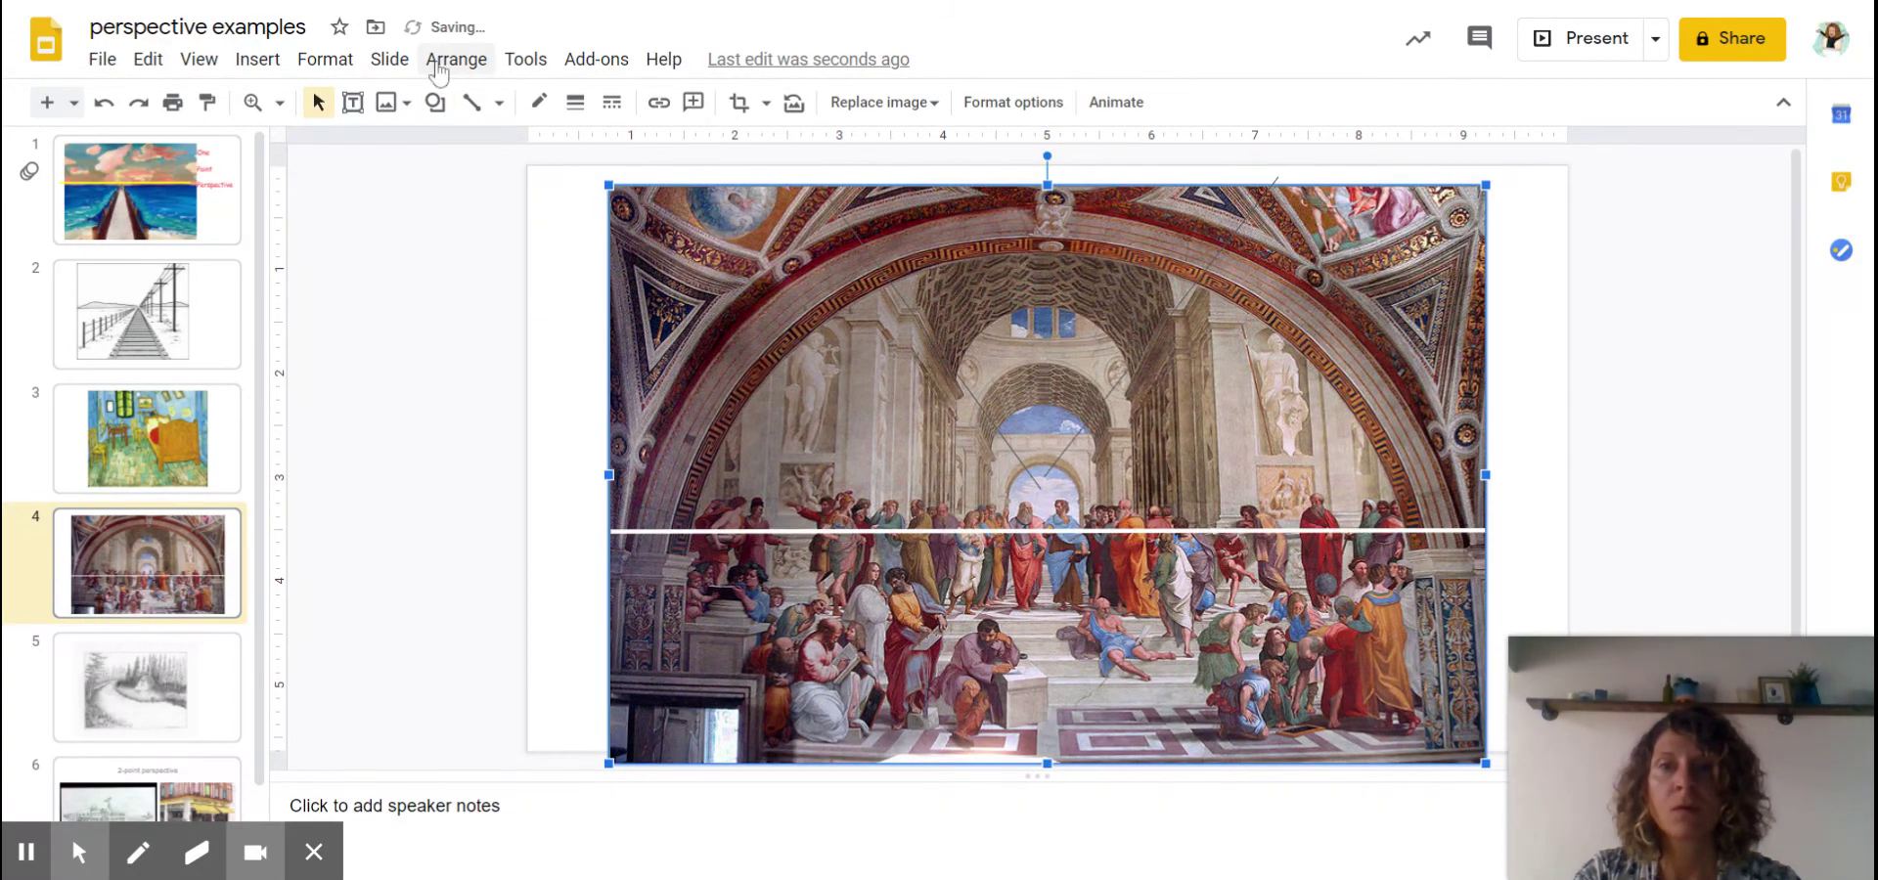
pyautogui.moveTo(940, 441); pyautogui.dragTo(922, 421)
pyautogui.click(436, 102)
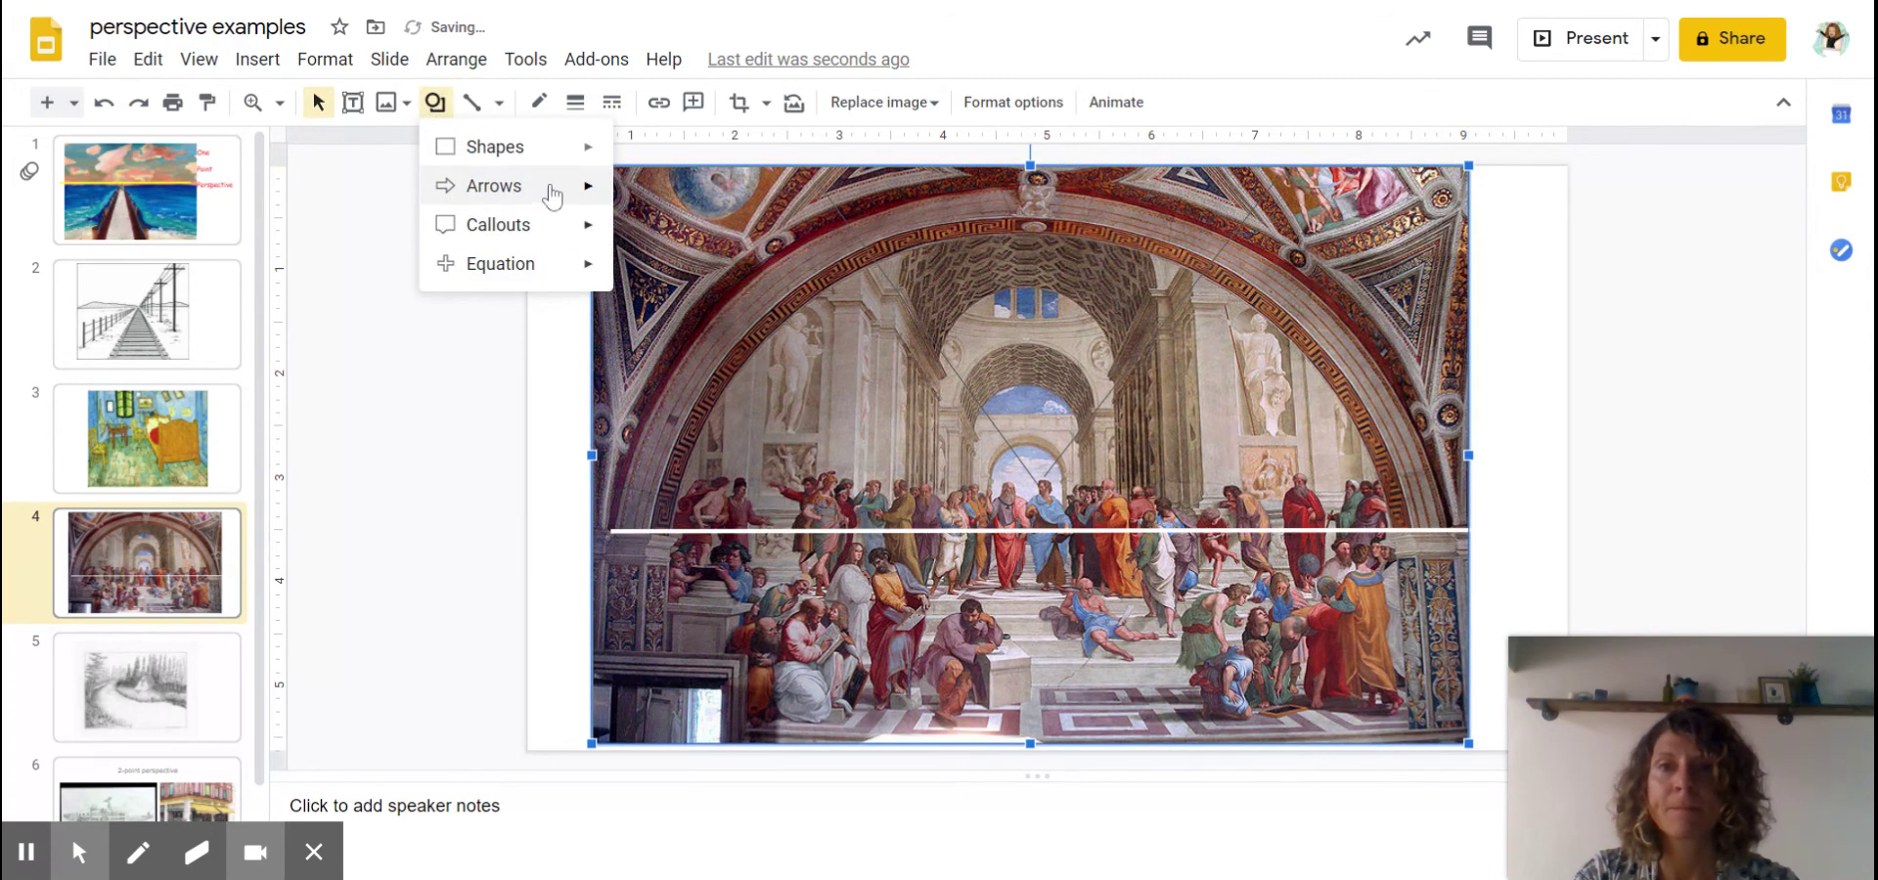
pyautogui.moveTo(558, 147)
pyautogui.click(632, 196)
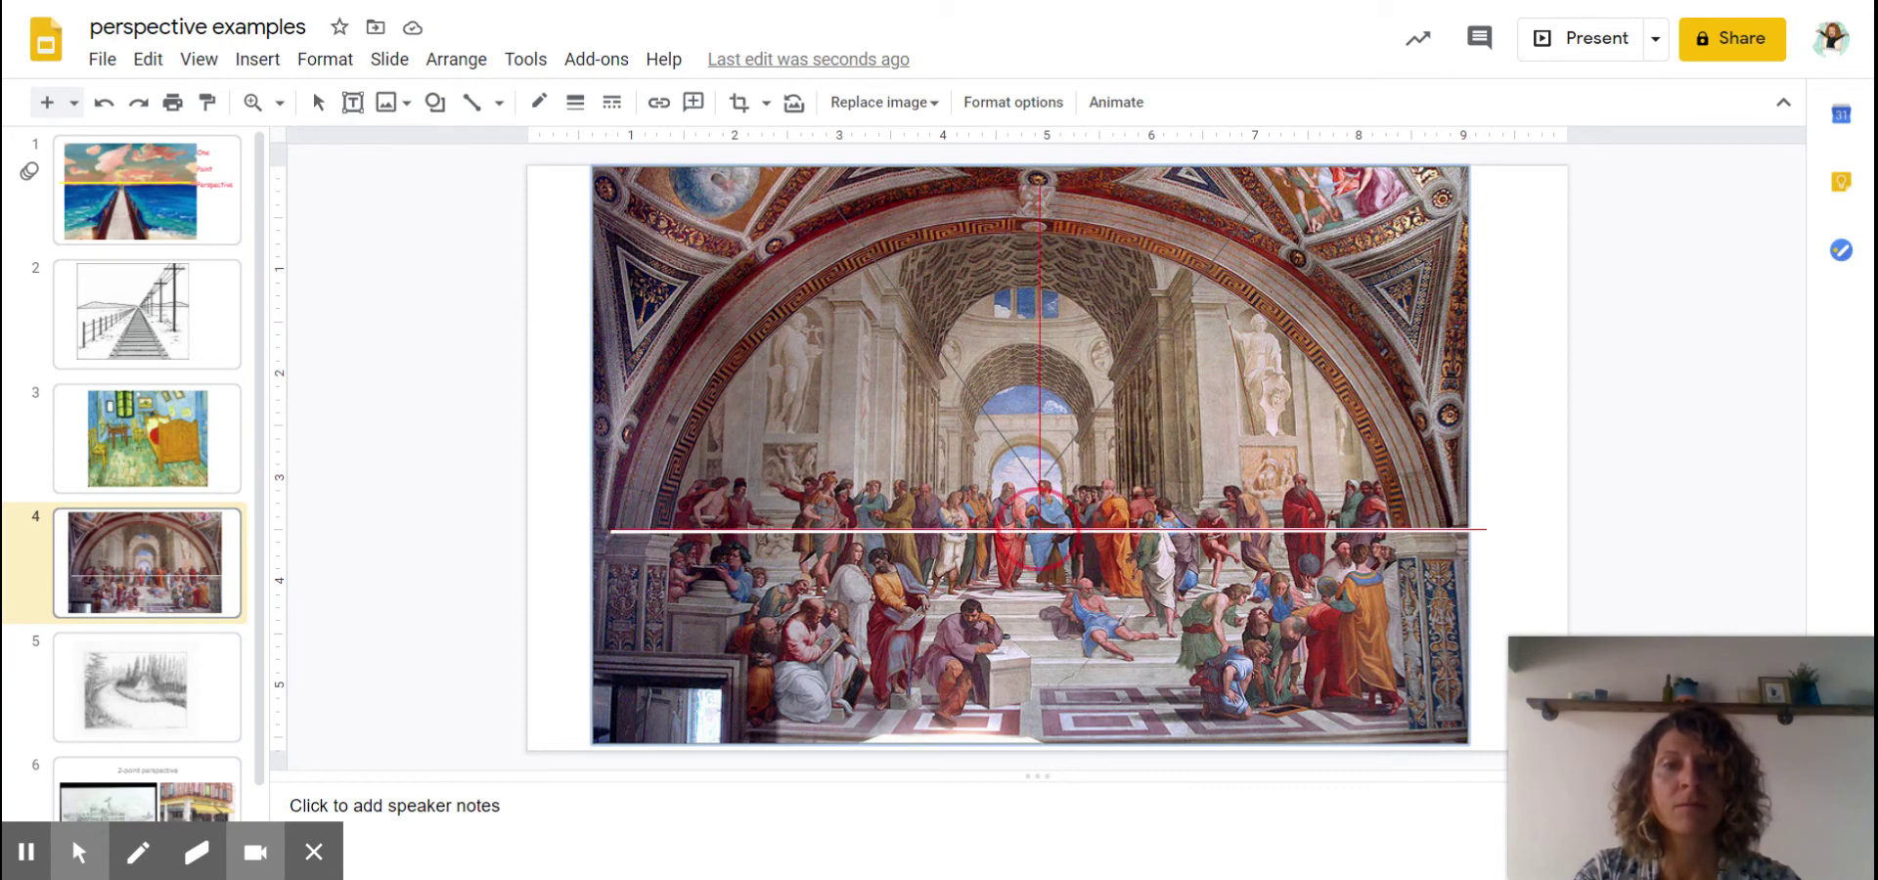
pyautogui.moveTo(1022, 514); pyautogui.dragTo(1044, 536)
# Draw a larger white circle, then delete it along with both diagonal lines
pyautogui.click(435, 102)
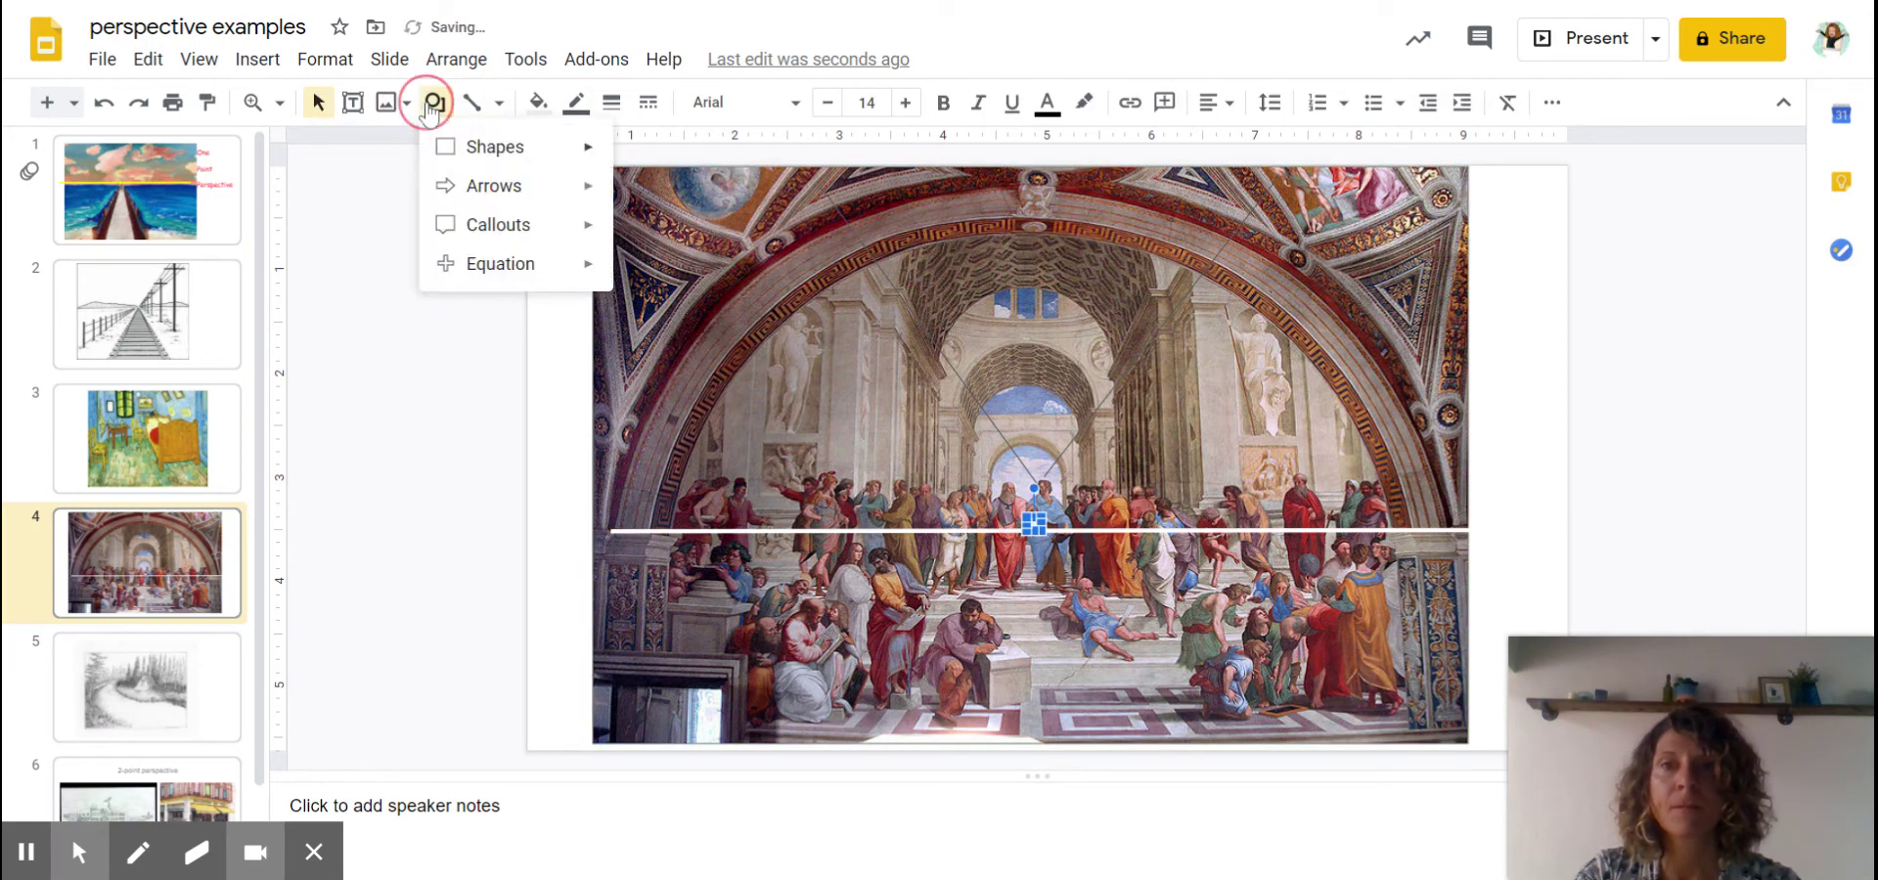
pyautogui.moveTo(497, 151)
pyautogui.click(637, 201)
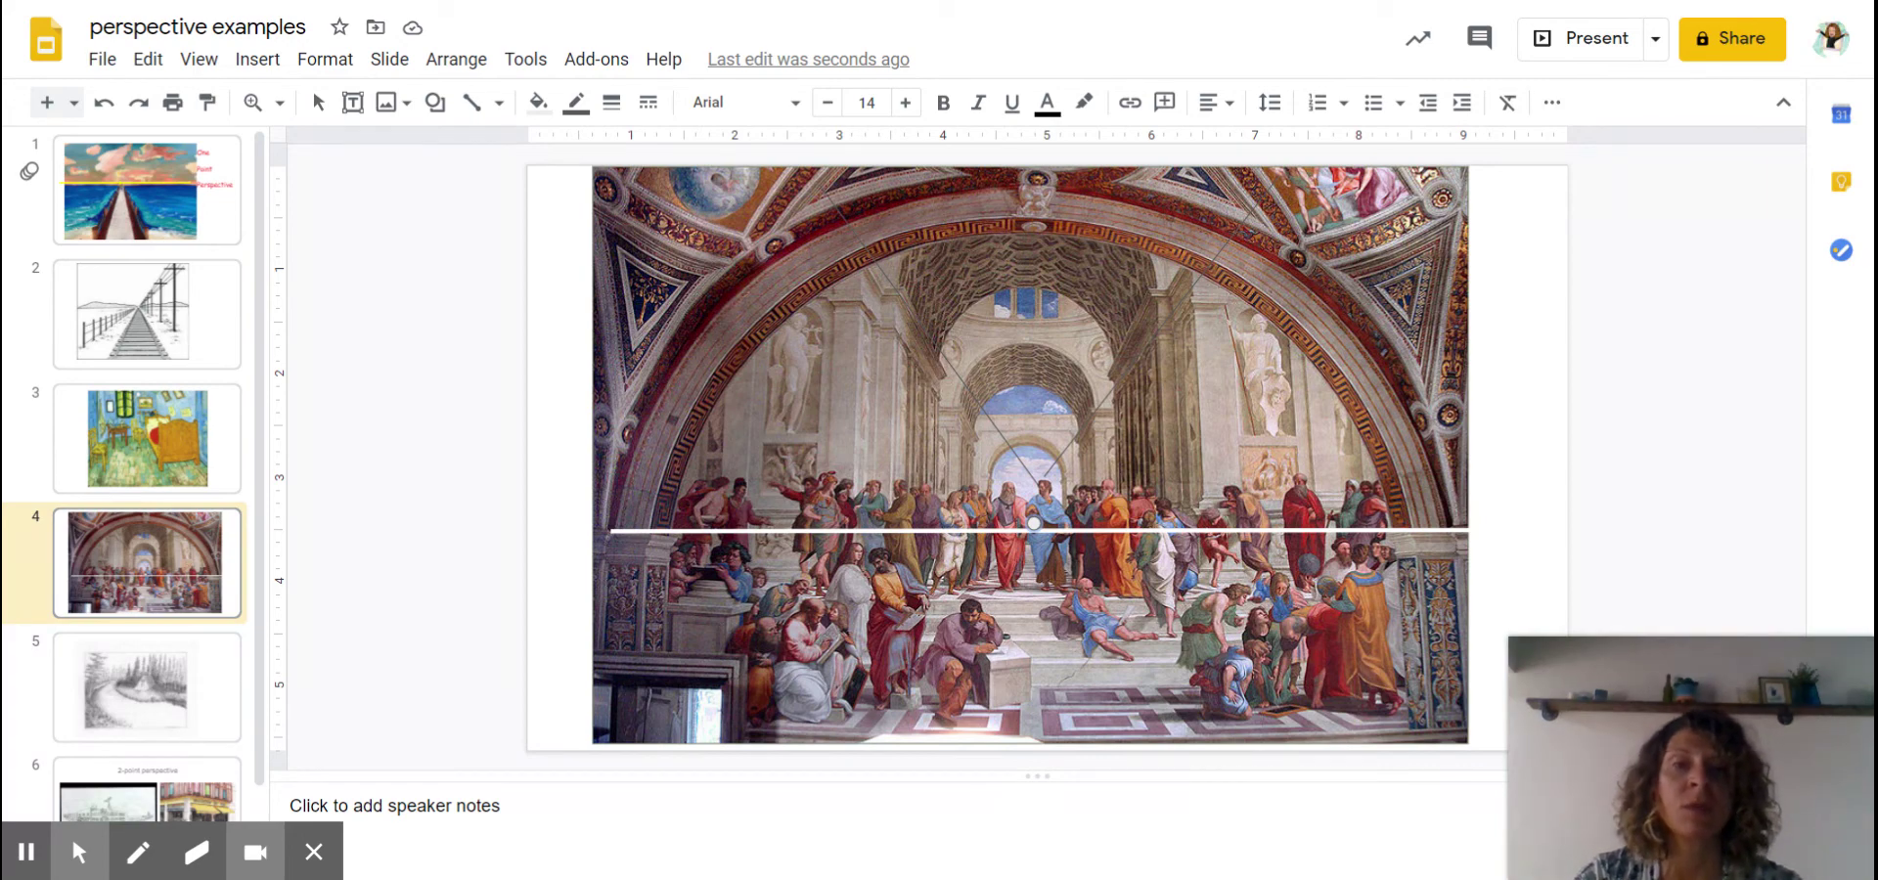
pyautogui.moveTo(1051, 469); pyautogui.dragTo(1169, 587)
pyautogui.click(1088, 427)
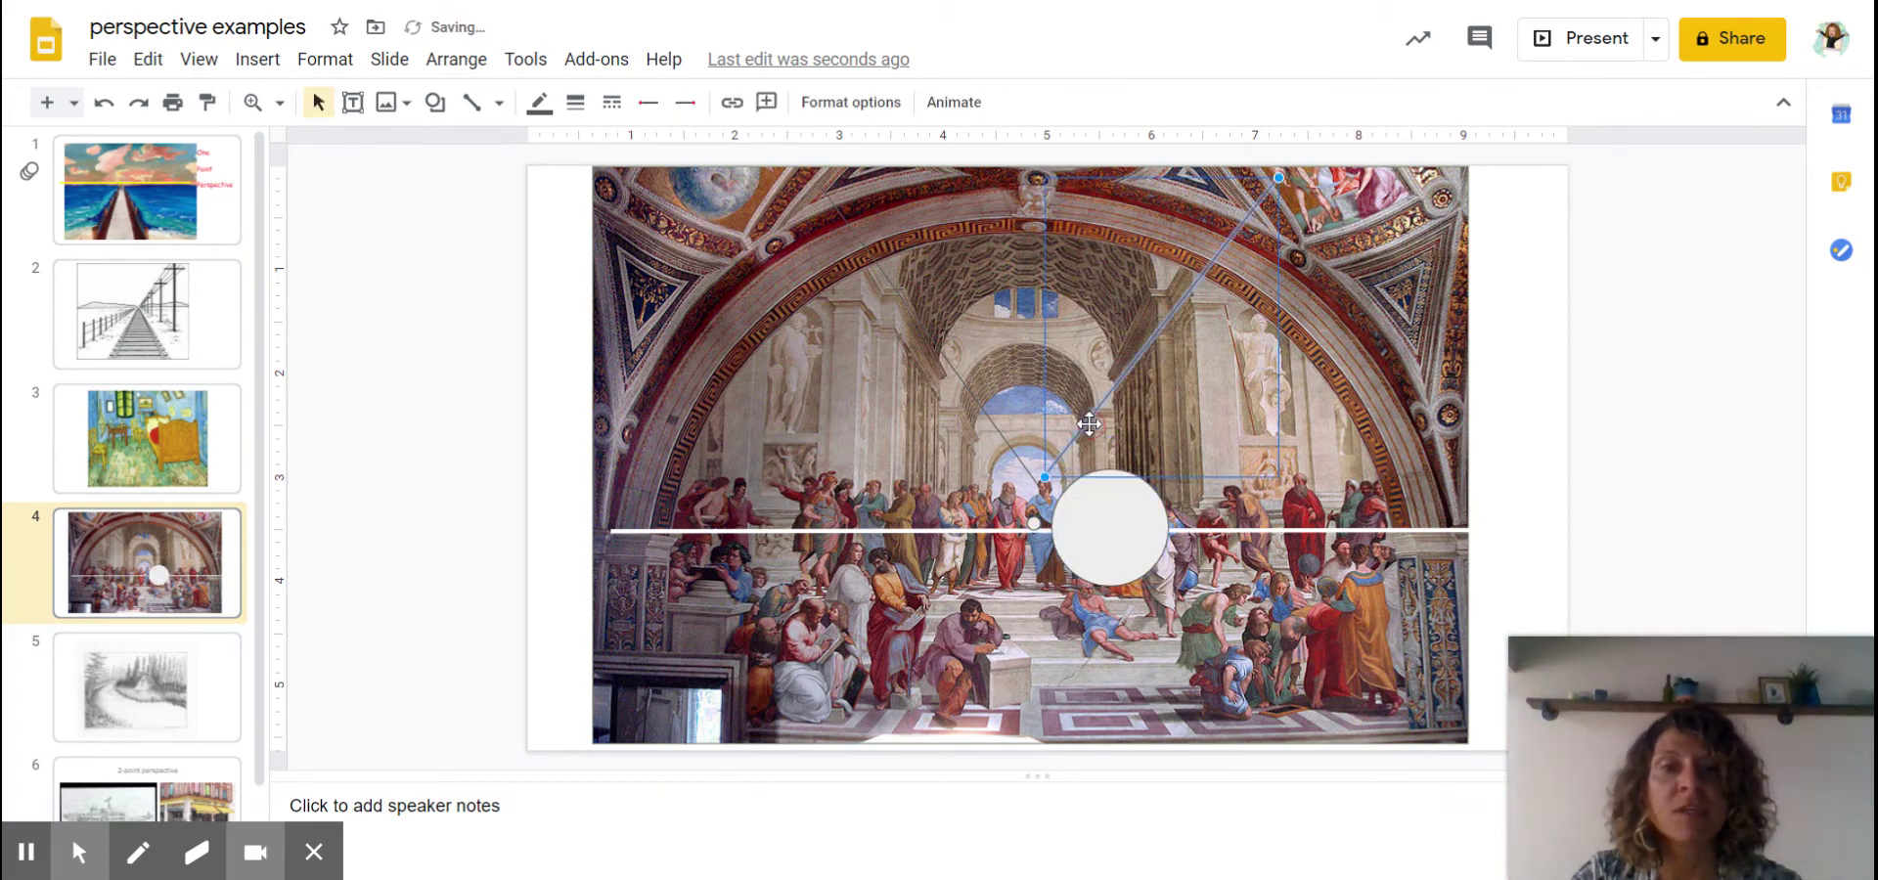
pyautogui.press('Delete')
pyautogui.click(985, 409)
pyautogui.press('Delete')
pyautogui.click(1125, 559)
pyautogui.press('Delete')
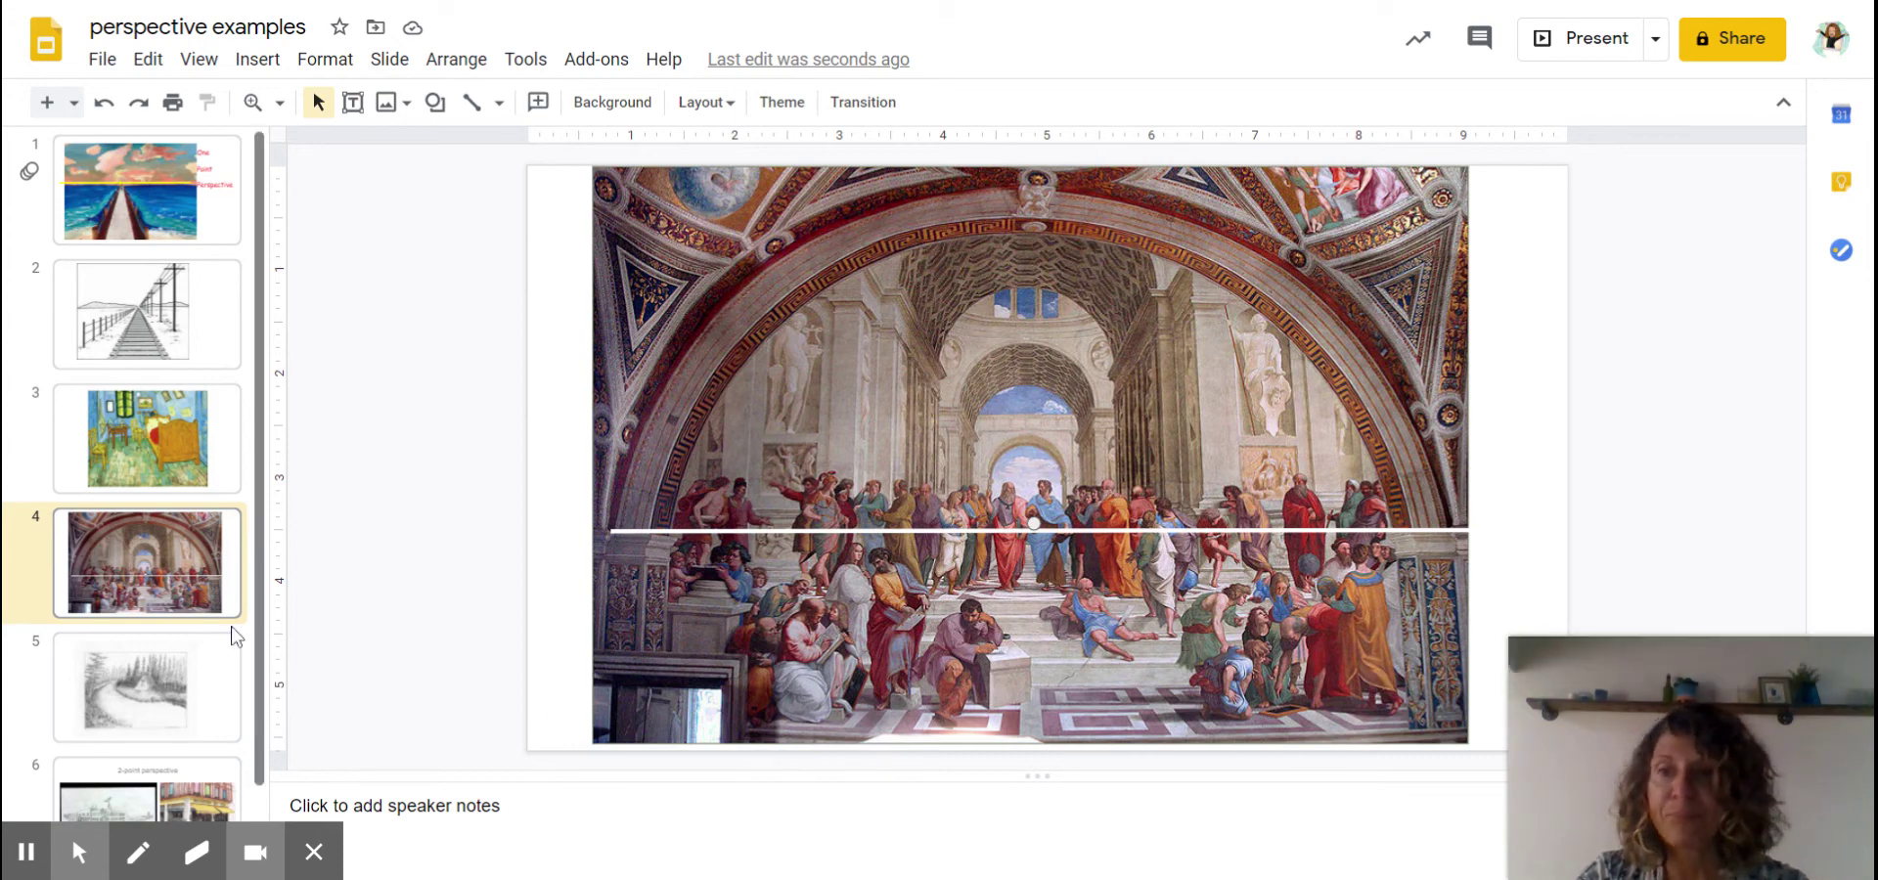
# On slide 5, draw three guide lines along the riverbanks converging on the bend near the cabin
pyautogui.click(140, 675)
pyautogui.click(153, 313)
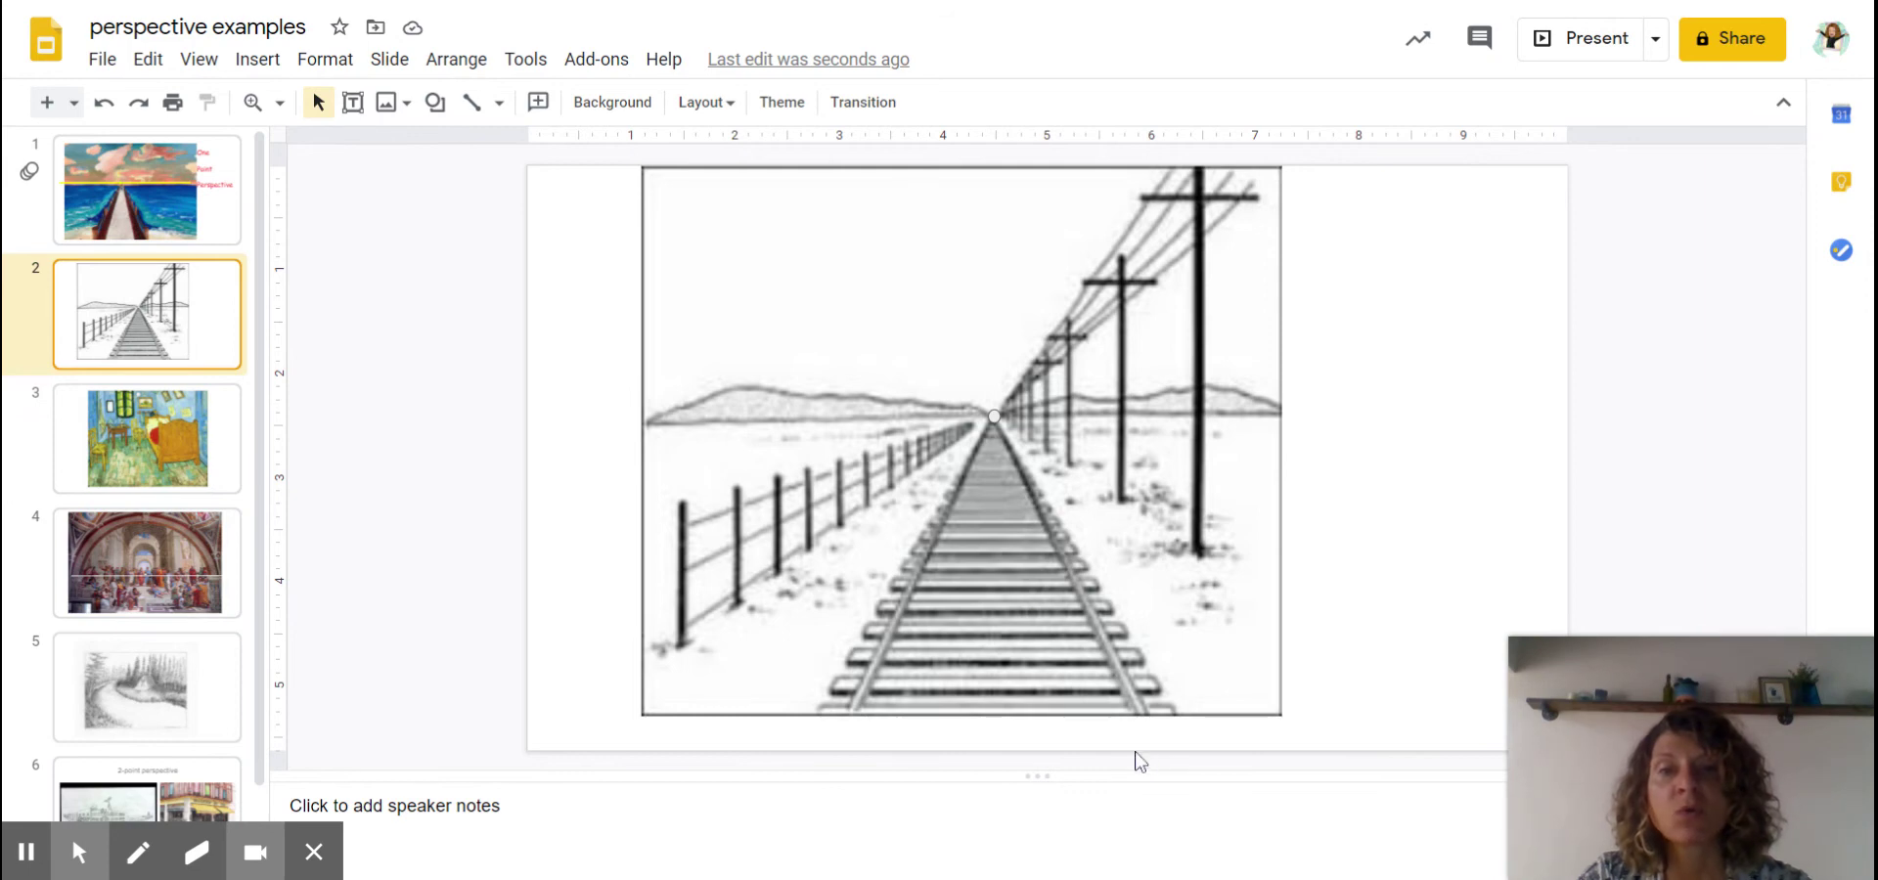
pyautogui.click(158, 699)
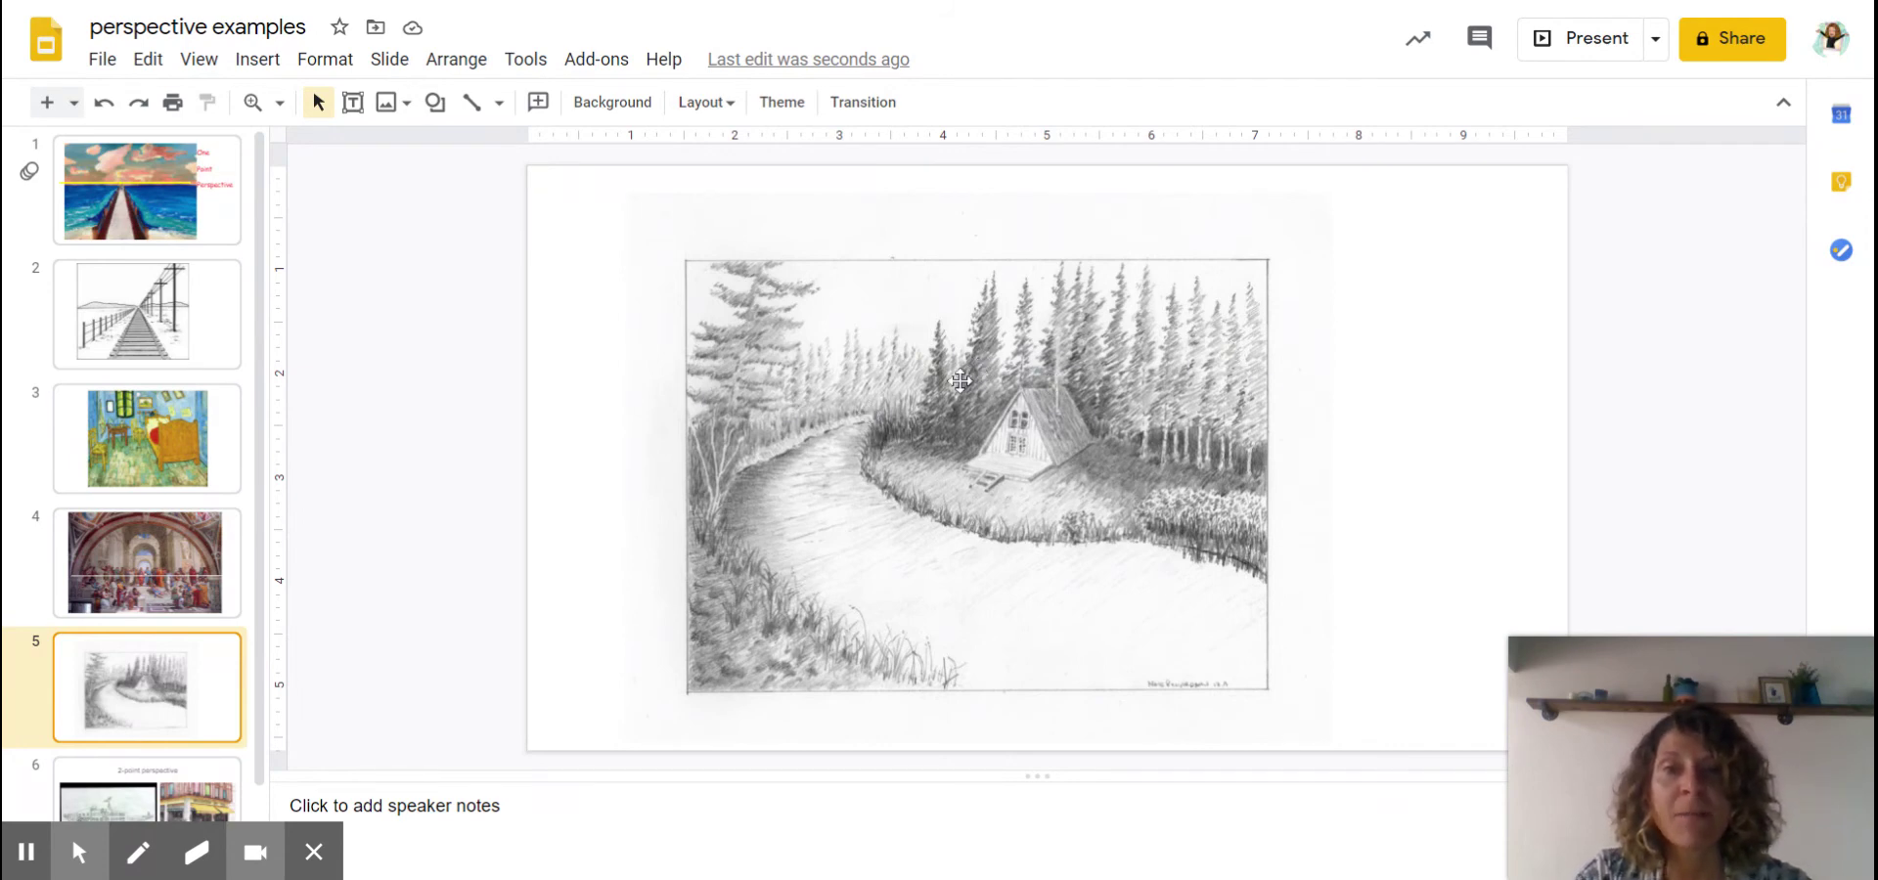
pyautogui.click(469, 98)
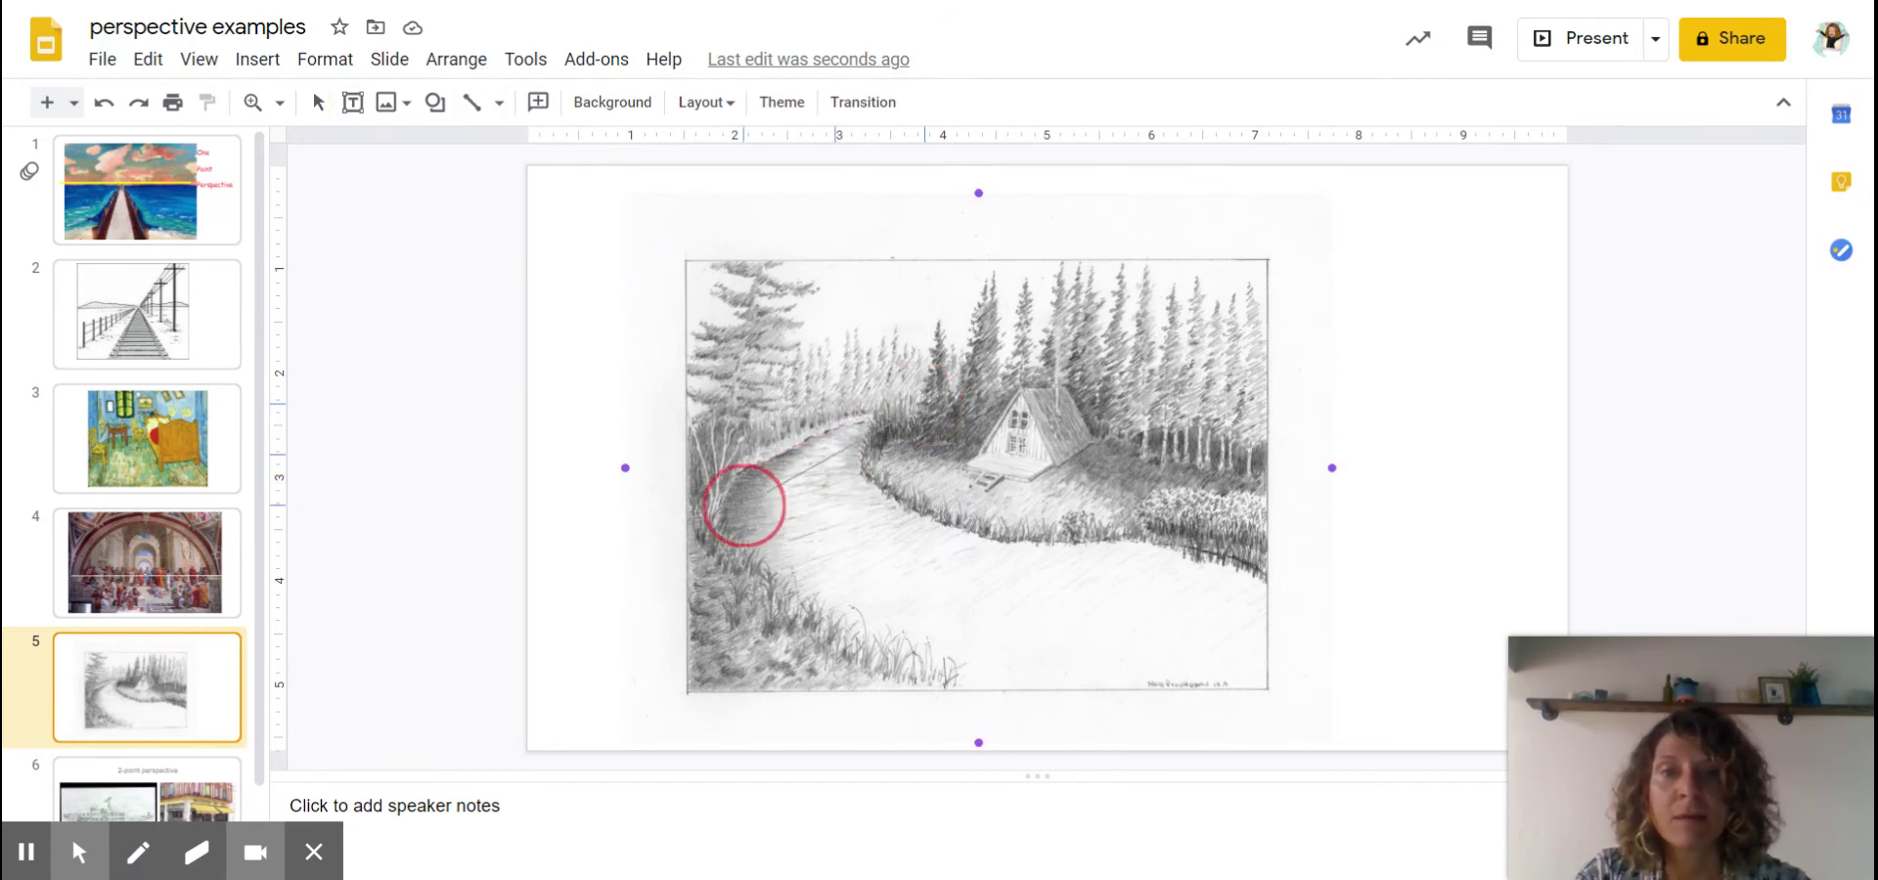
pyautogui.moveTo(658, 505); pyautogui.dragTo(924, 403)
pyautogui.click(471, 101)
pyautogui.moveTo(924, 405)
pyautogui.mouseDown()
pyautogui.moveTo(956, 490)
pyautogui.moveTo(971, 671)
pyautogui.mouseUp()
pyautogui.click(473, 103)
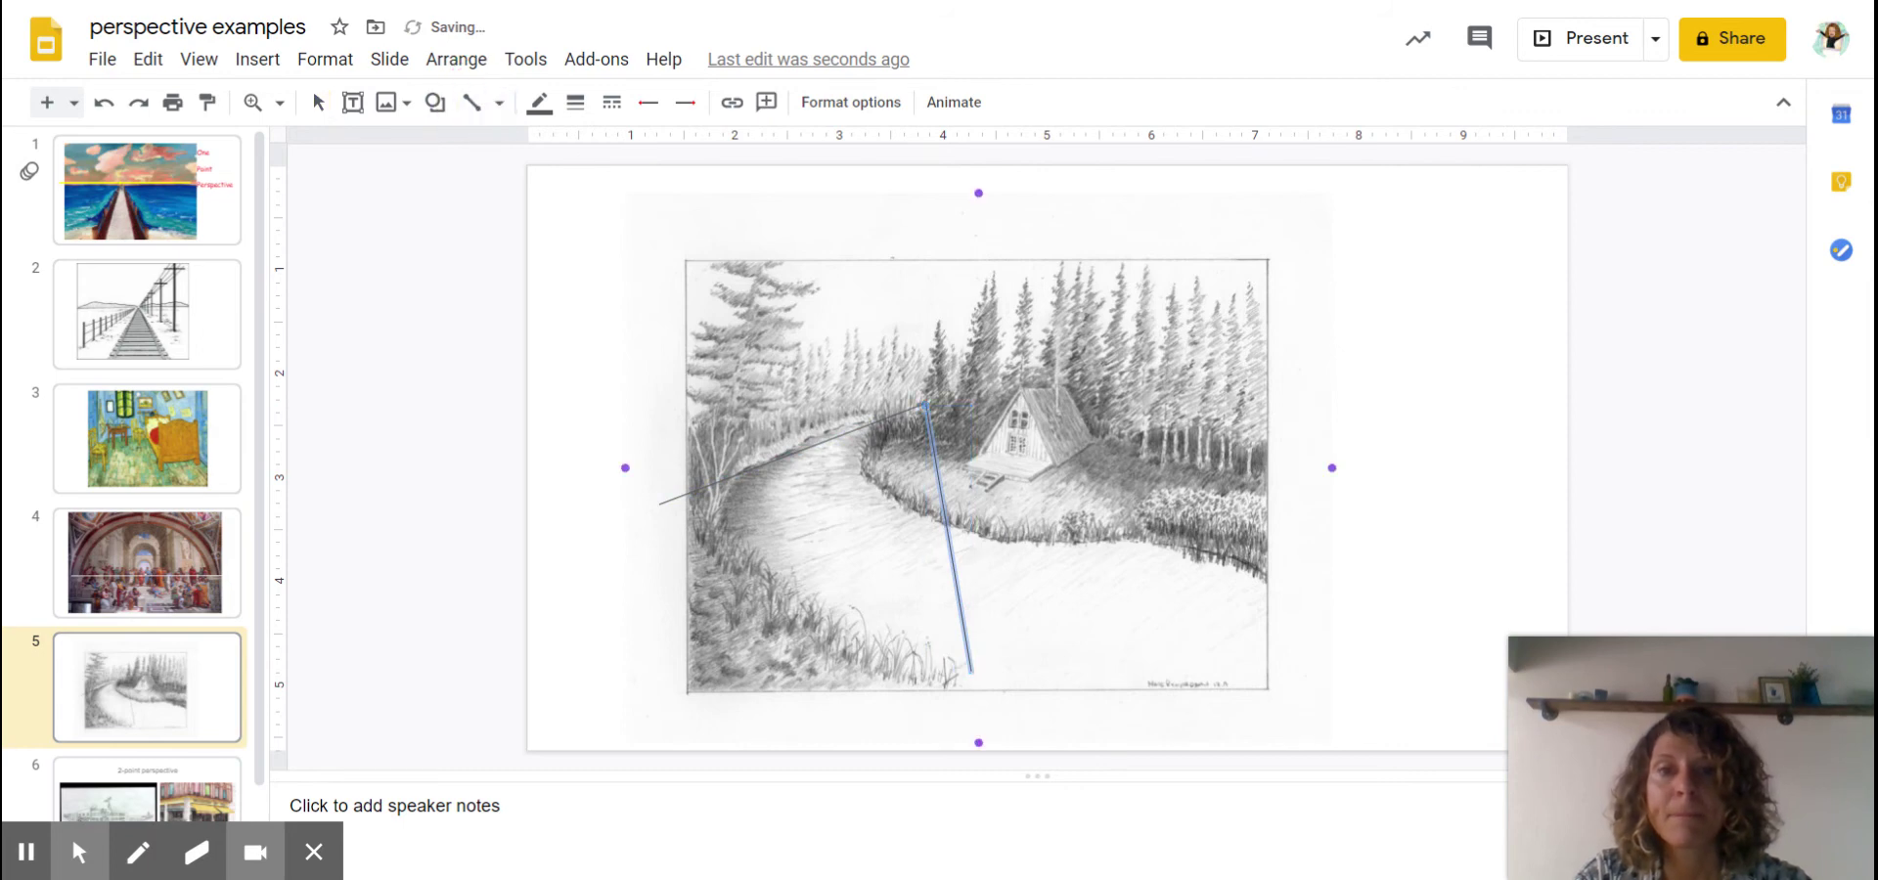
pyautogui.moveTo(929, 410); pyautogui.dragTo(1299, 574)
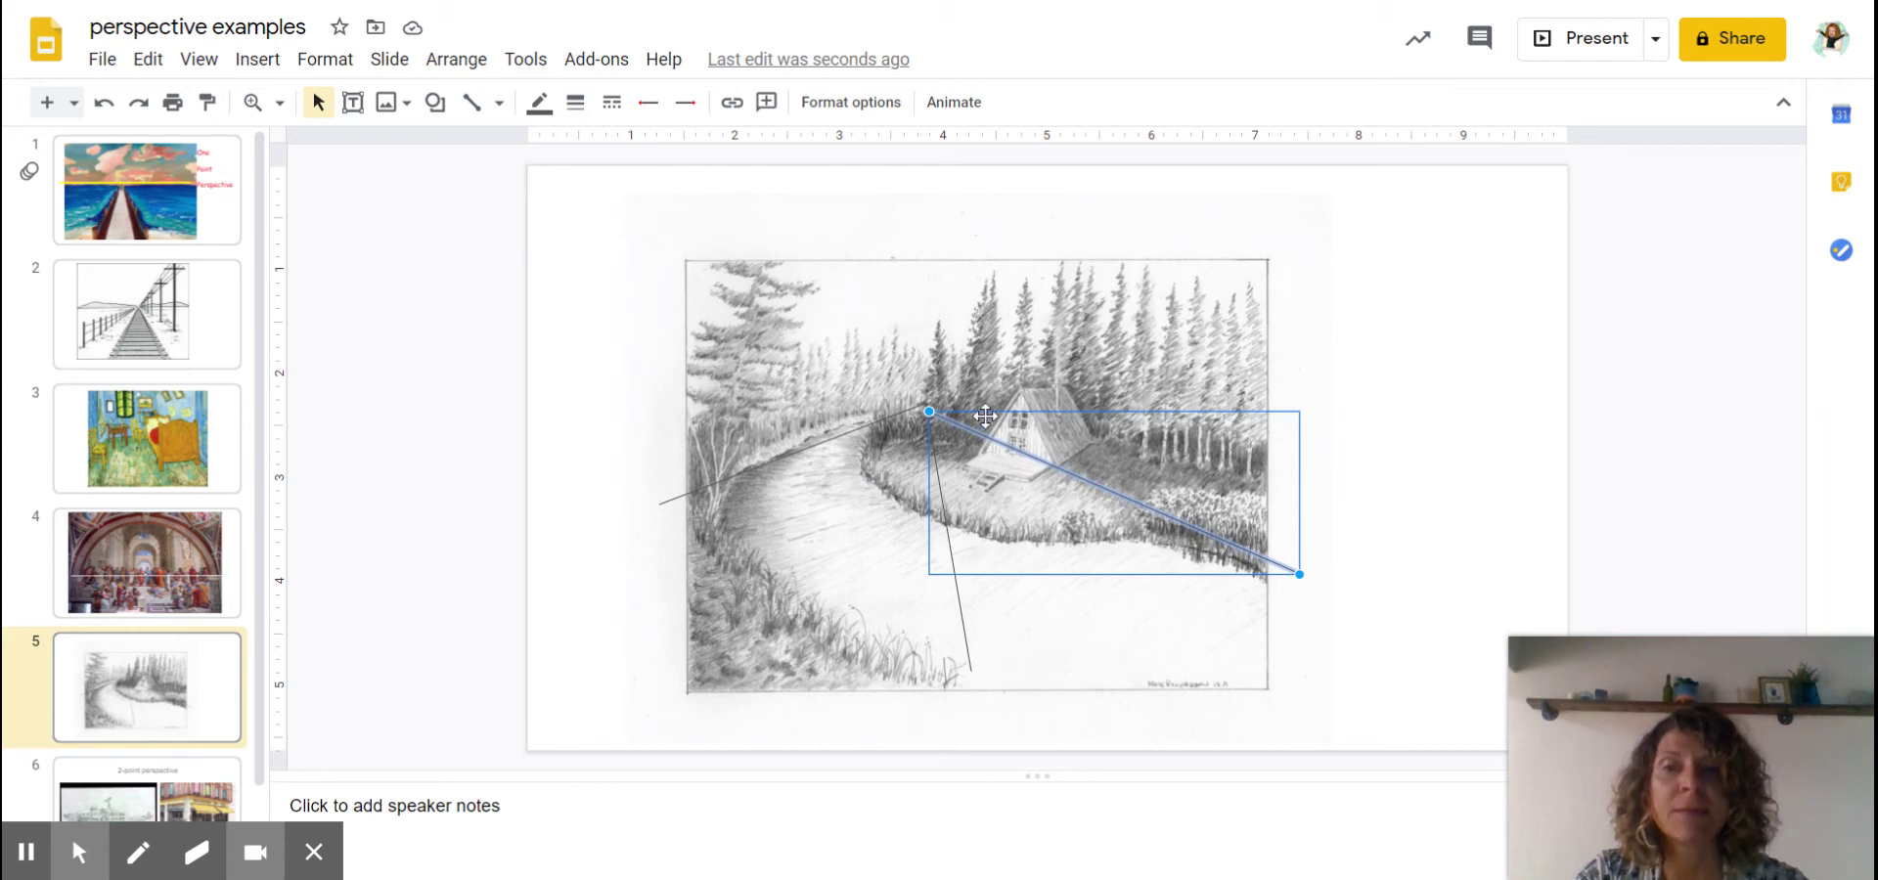
pyautogui.scroll(-1, 259, 366)
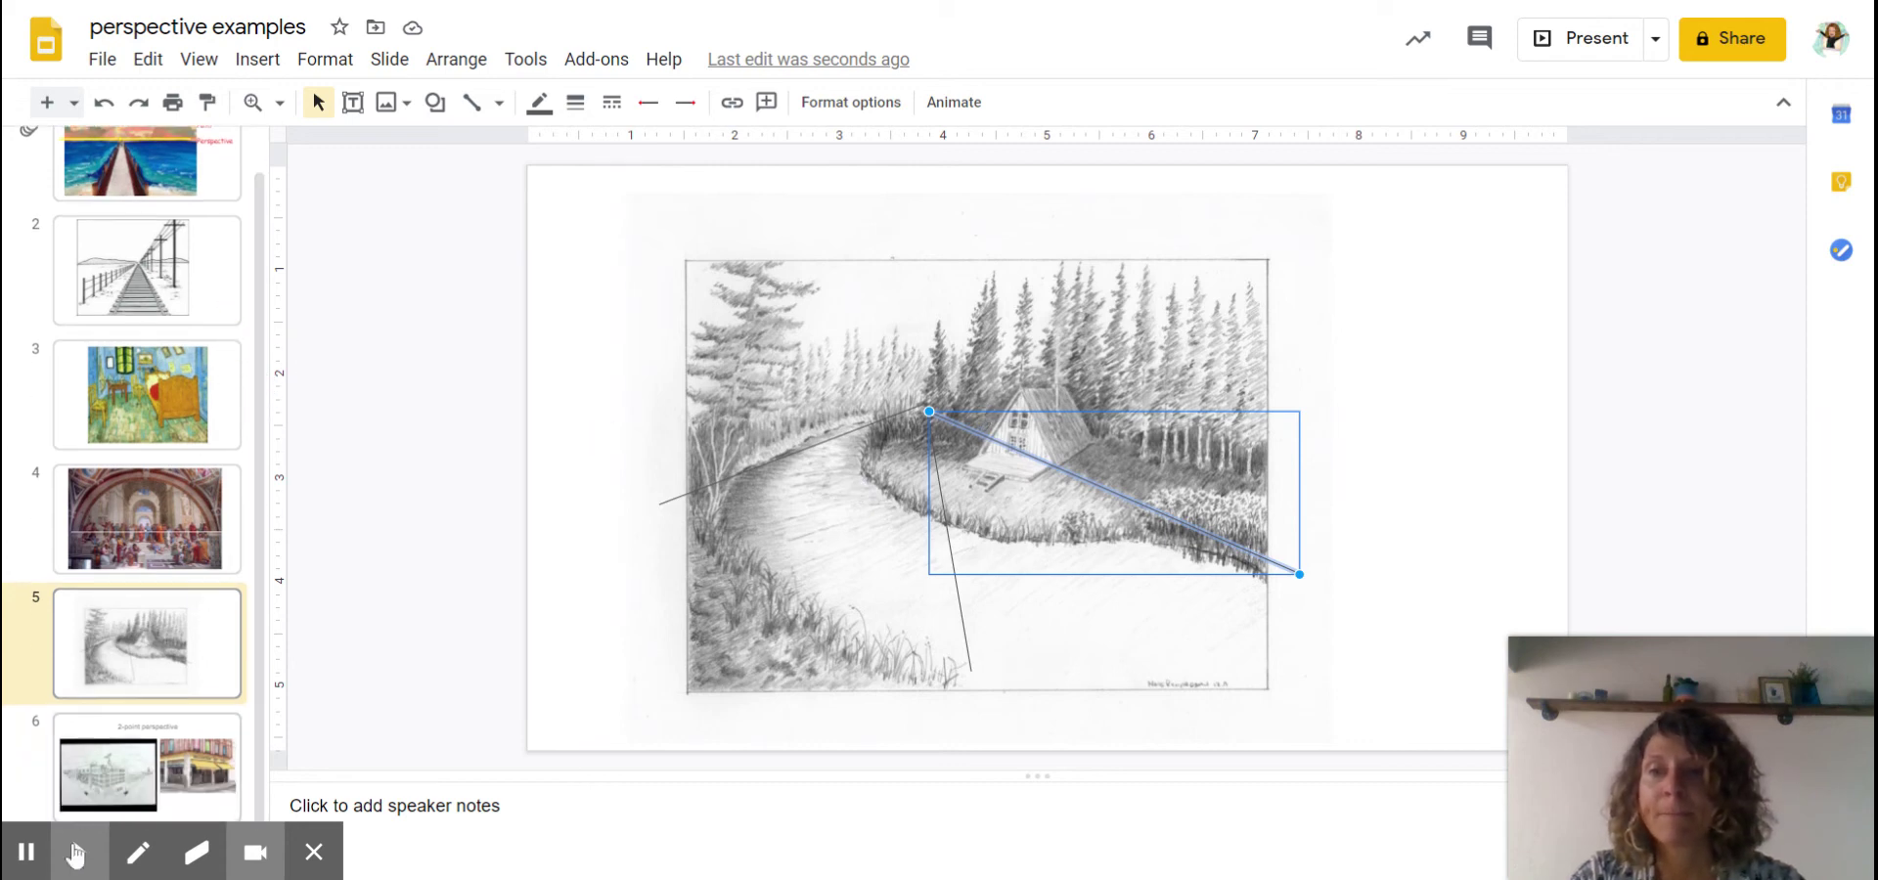
pyautogui.moveTo(79, 841)
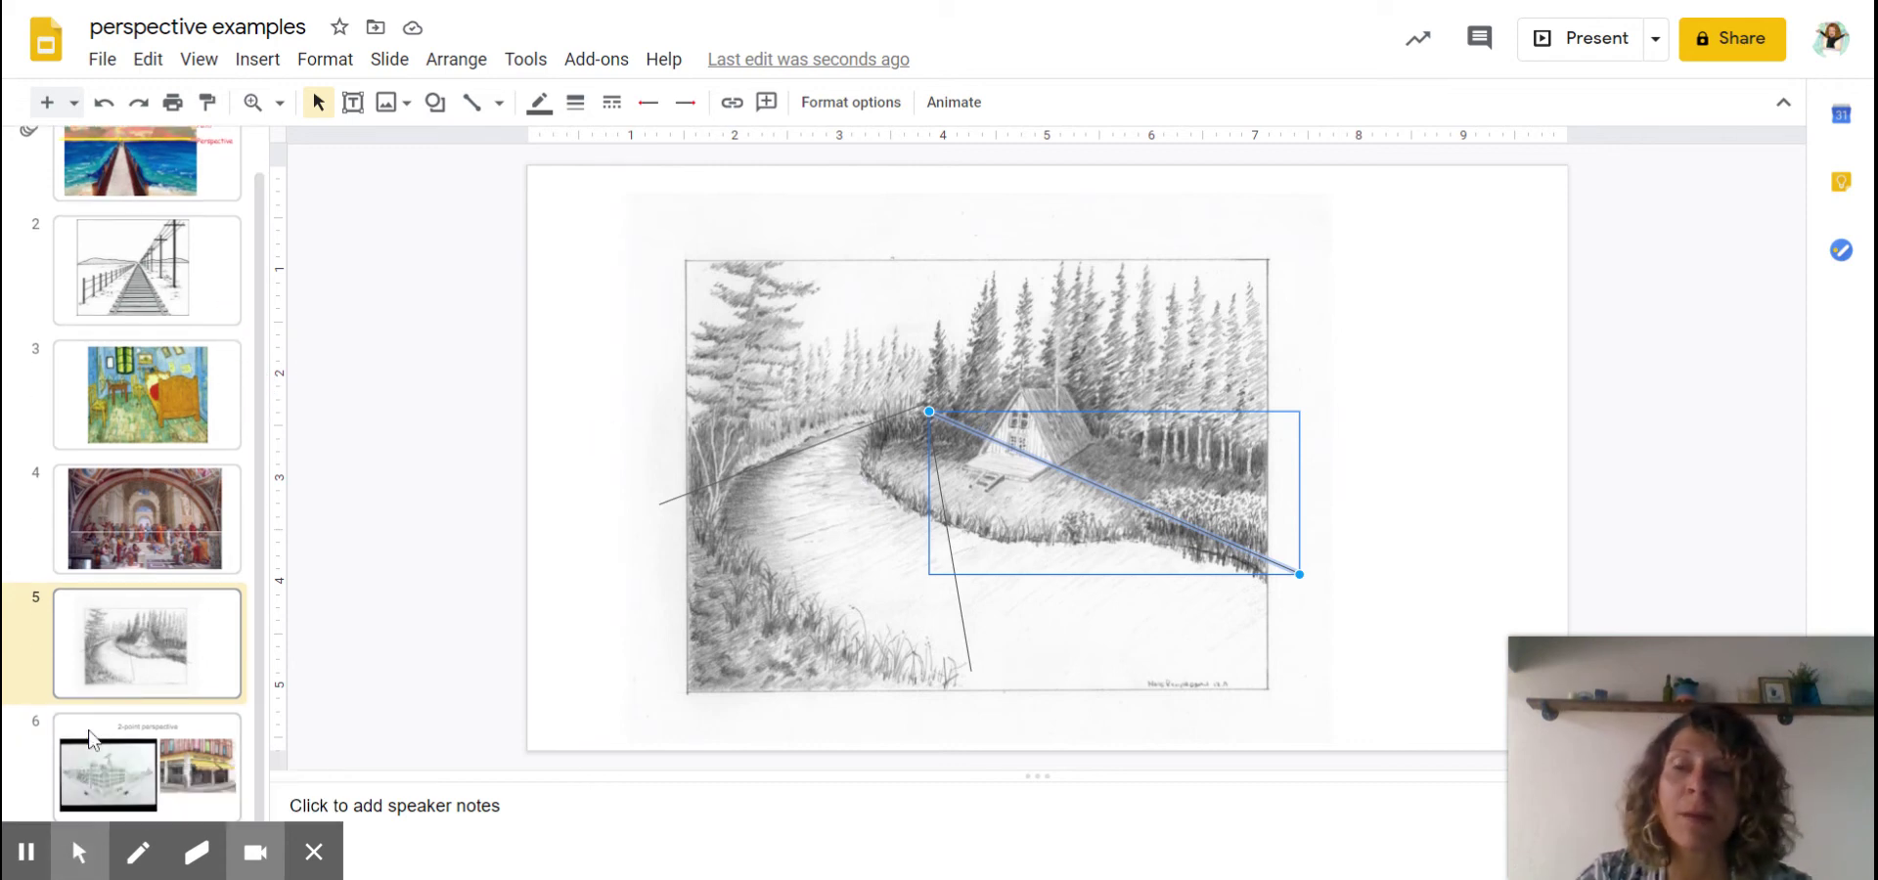
pyautogui.click(92, 740)
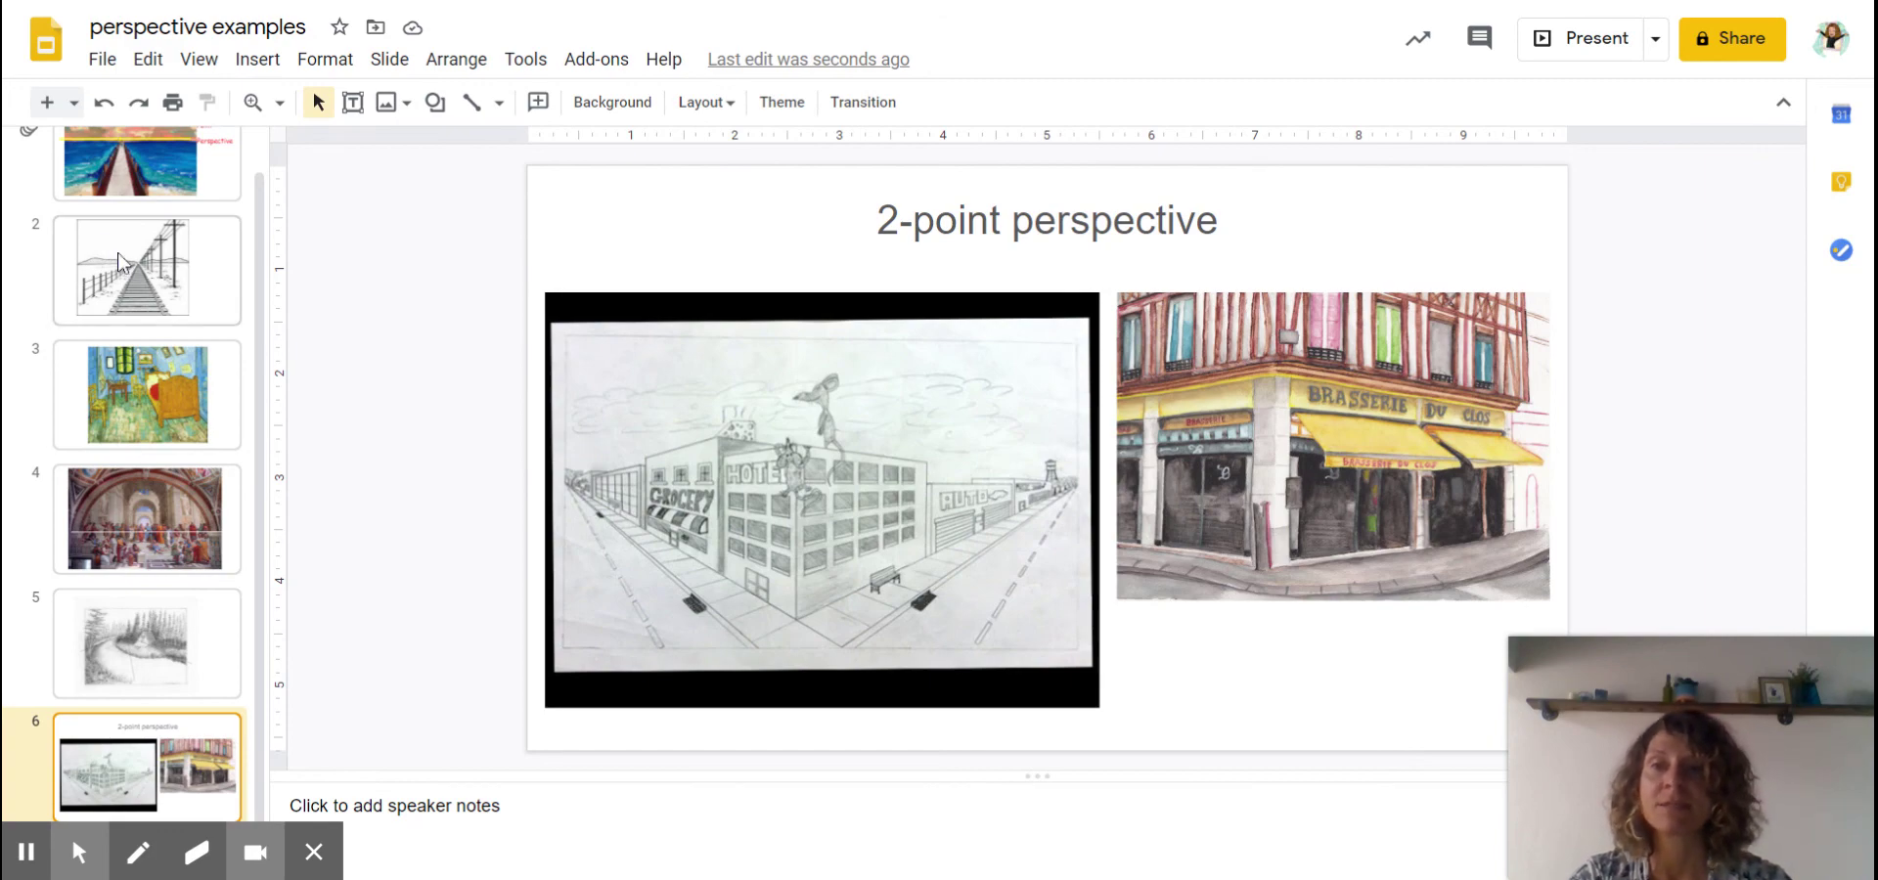
pyautogui.moveTo(258, 360); pyautogui.dragTo(254, 301)
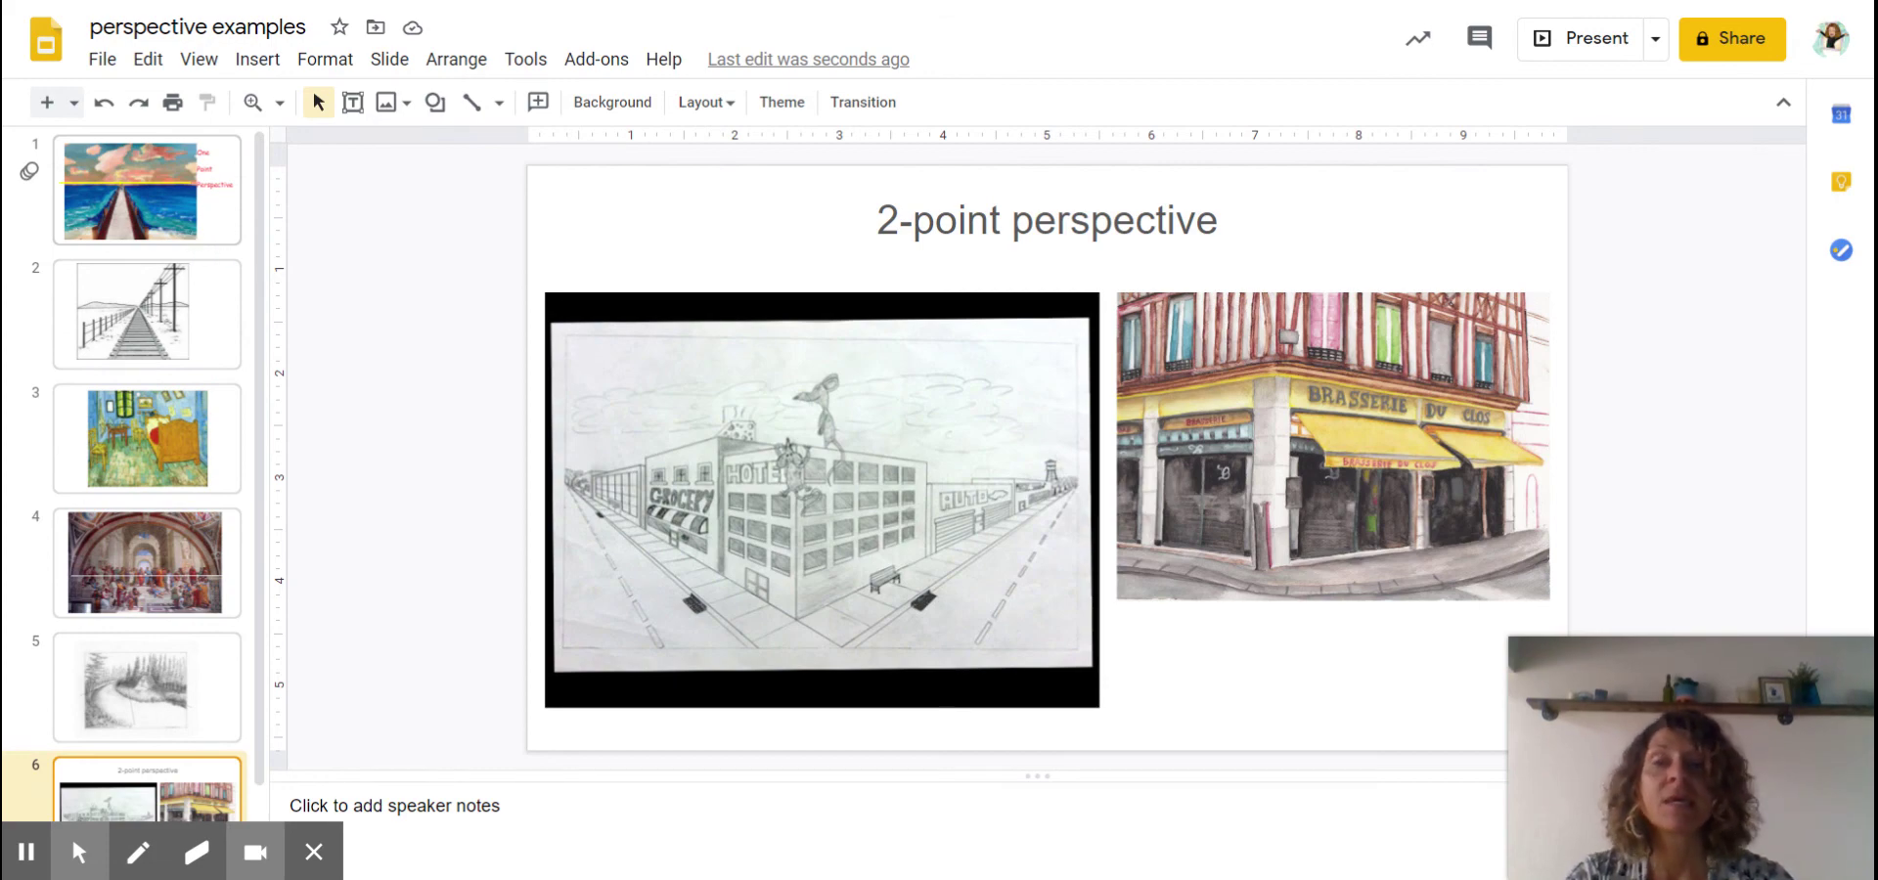
# Return to slide 2's railway drawing with its vanishing-point circle
pyautogui.click(156, 298)
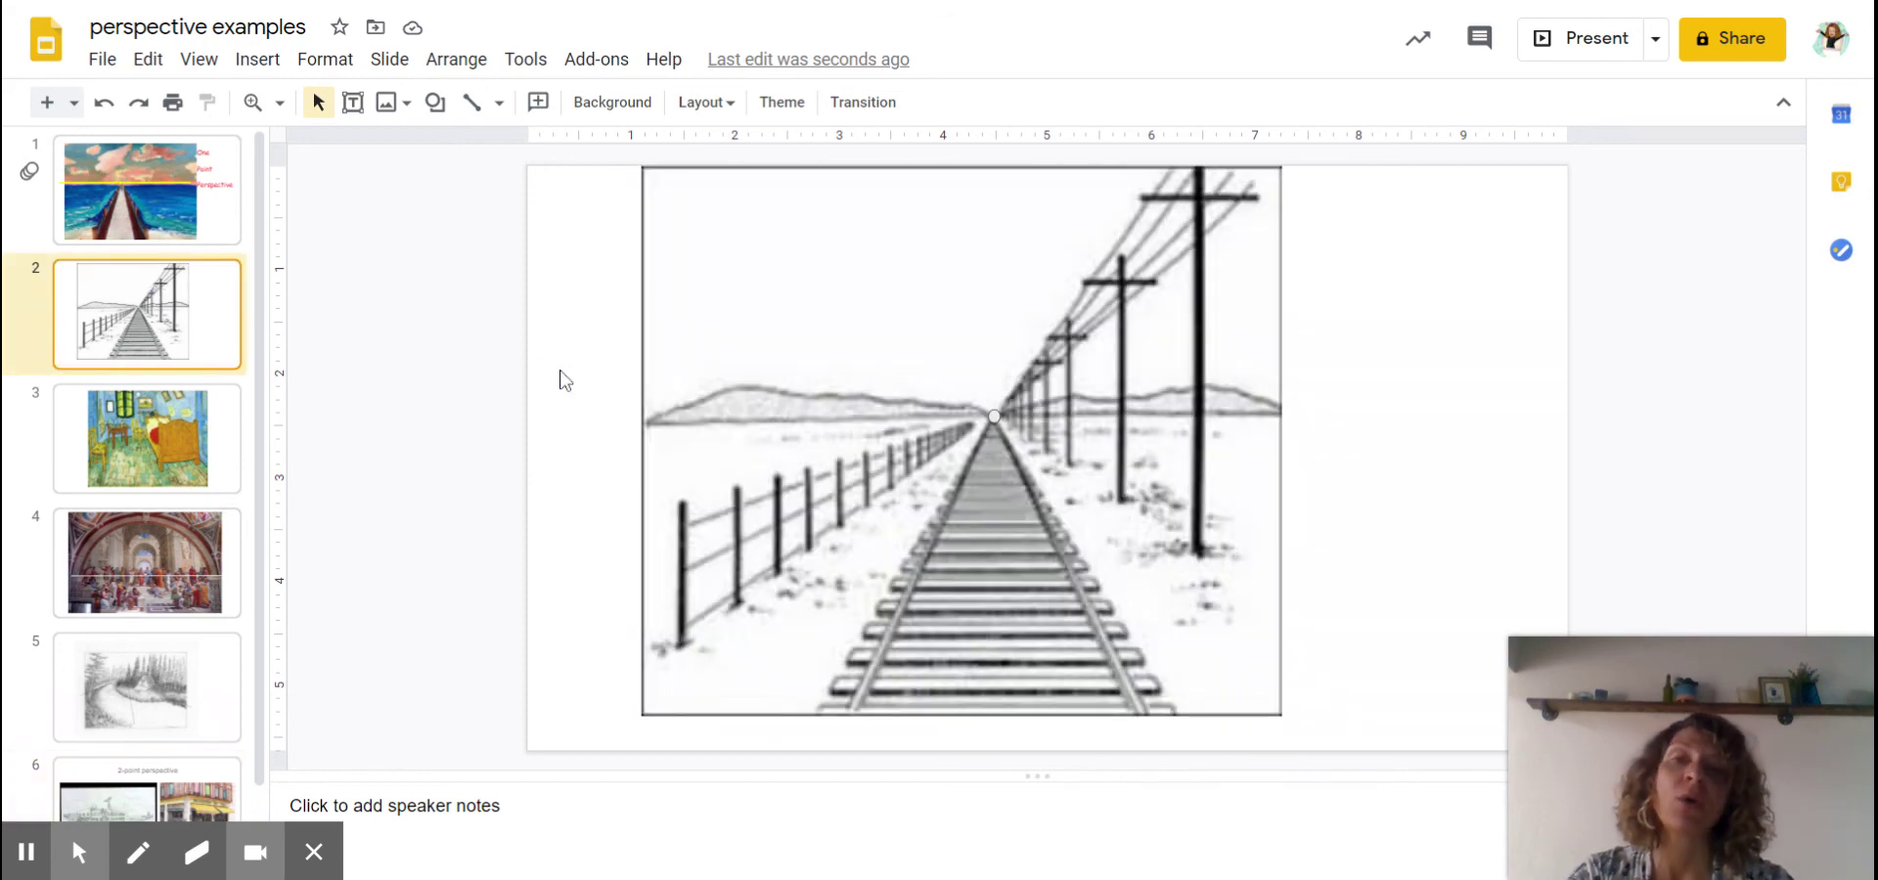